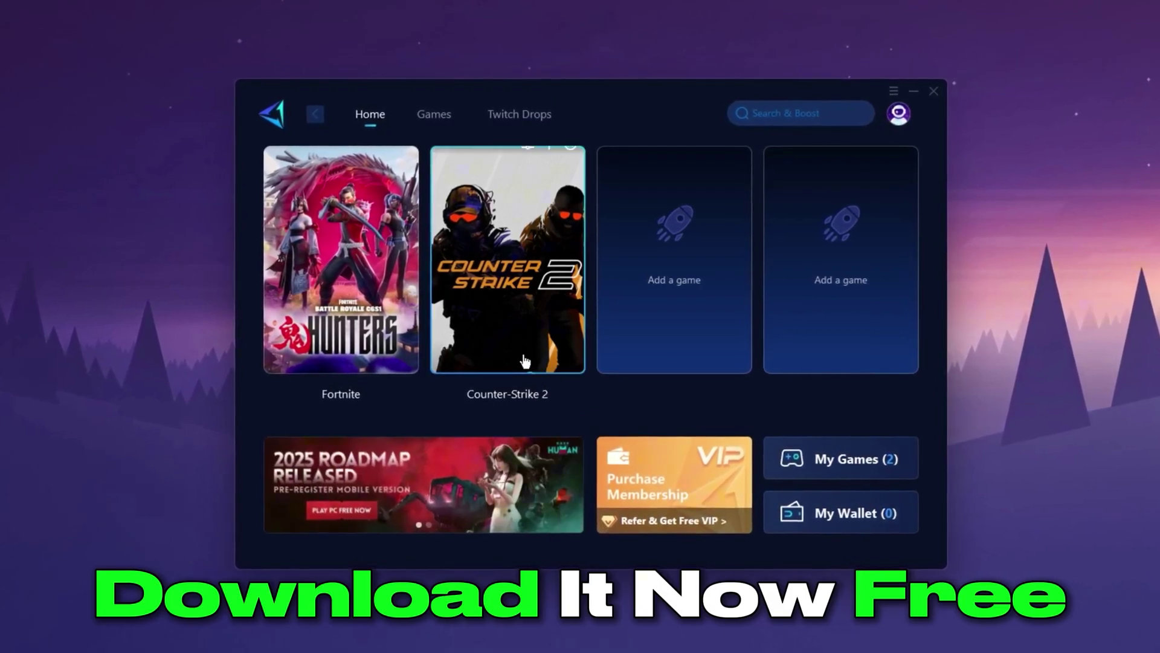
# Step: Boost Counter-Strike 2 from its card on GearUP Booster's Home page
pyautogui.moveTo(529, 356)
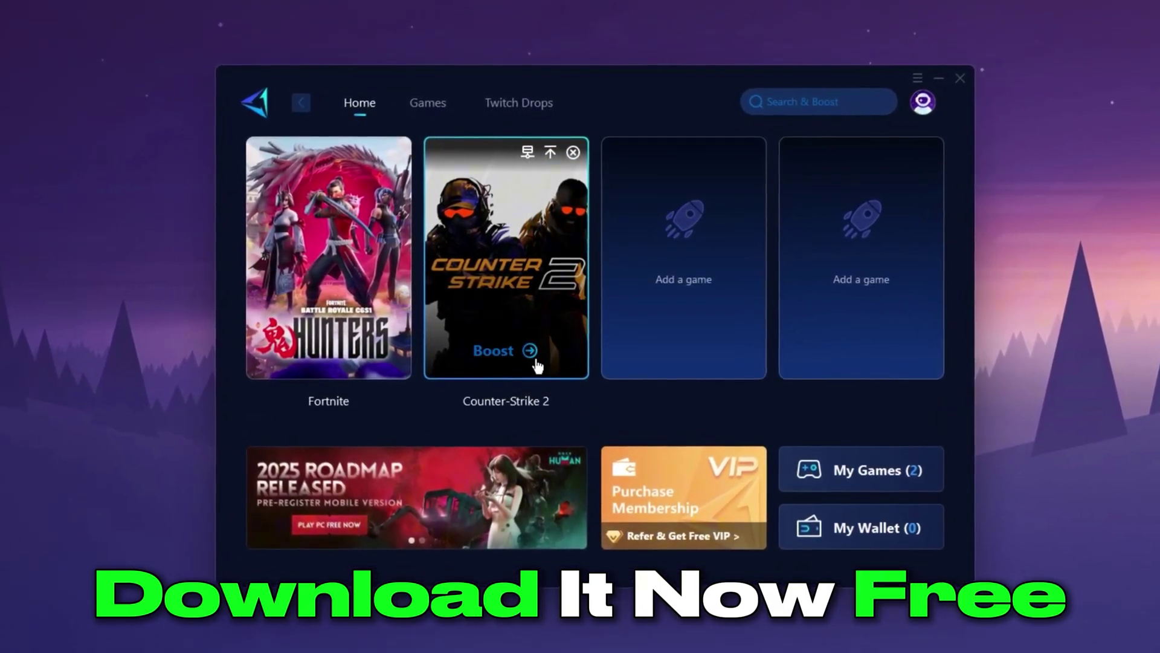
pyautogui.click(535, 356)
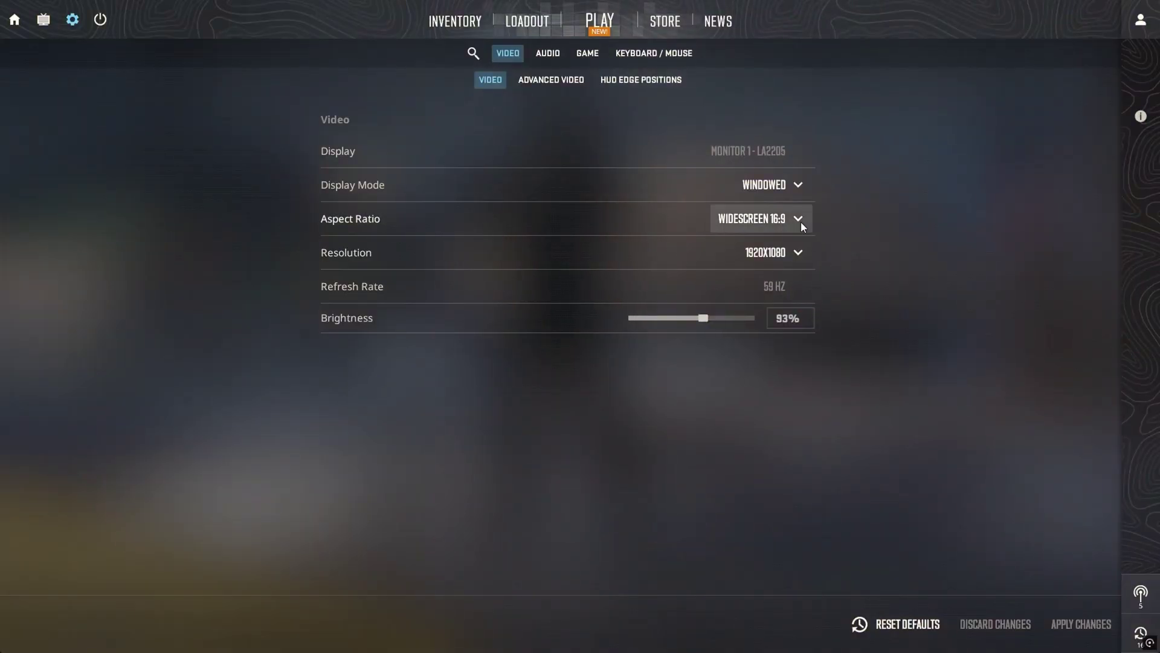
# Step: Look through the aspect ratio and resolution lists, keeping Widescreen 16:9 for now
pyautogui.click(801, 223)
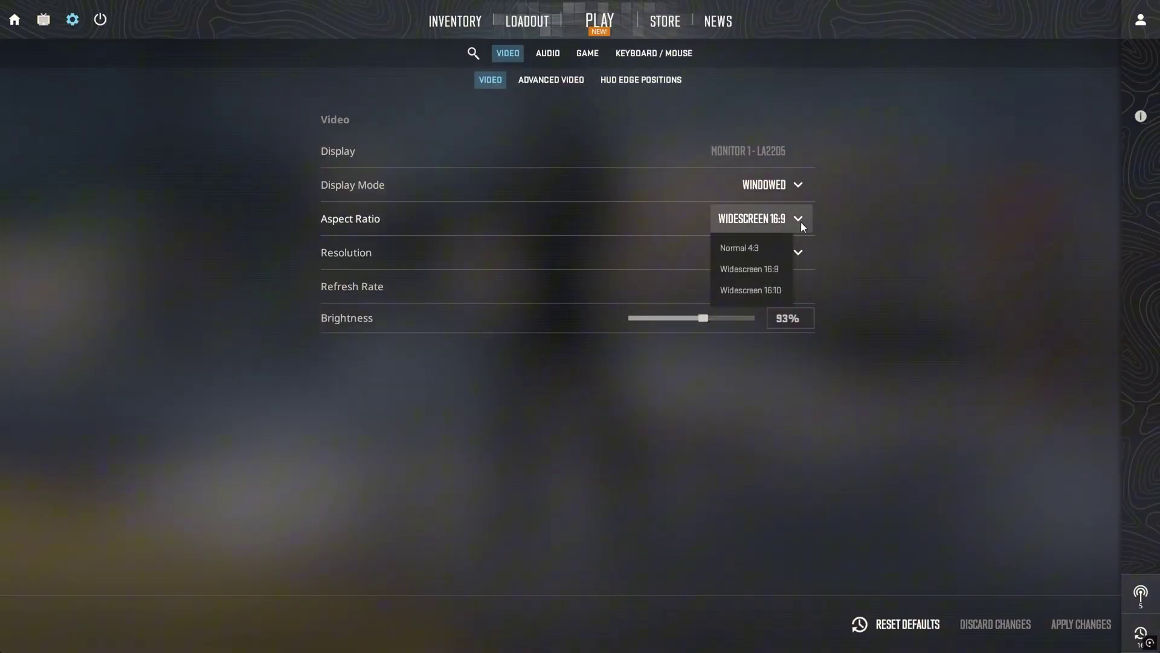
pyautogui.click(805, 253)
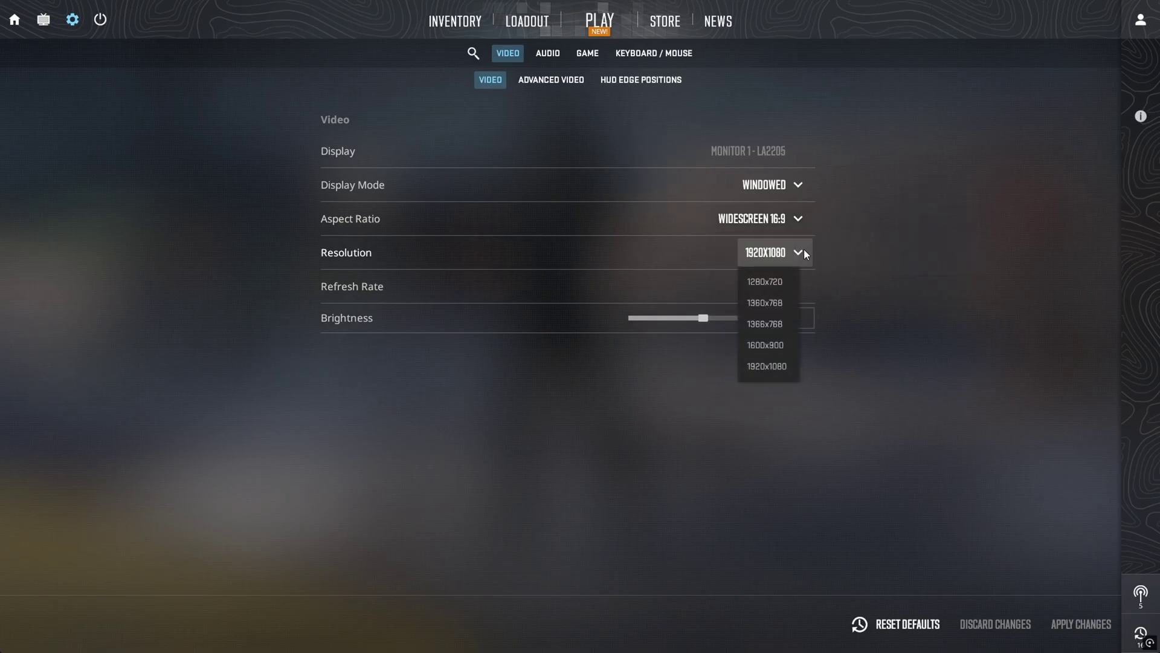
pyautogui.click(780, 219)
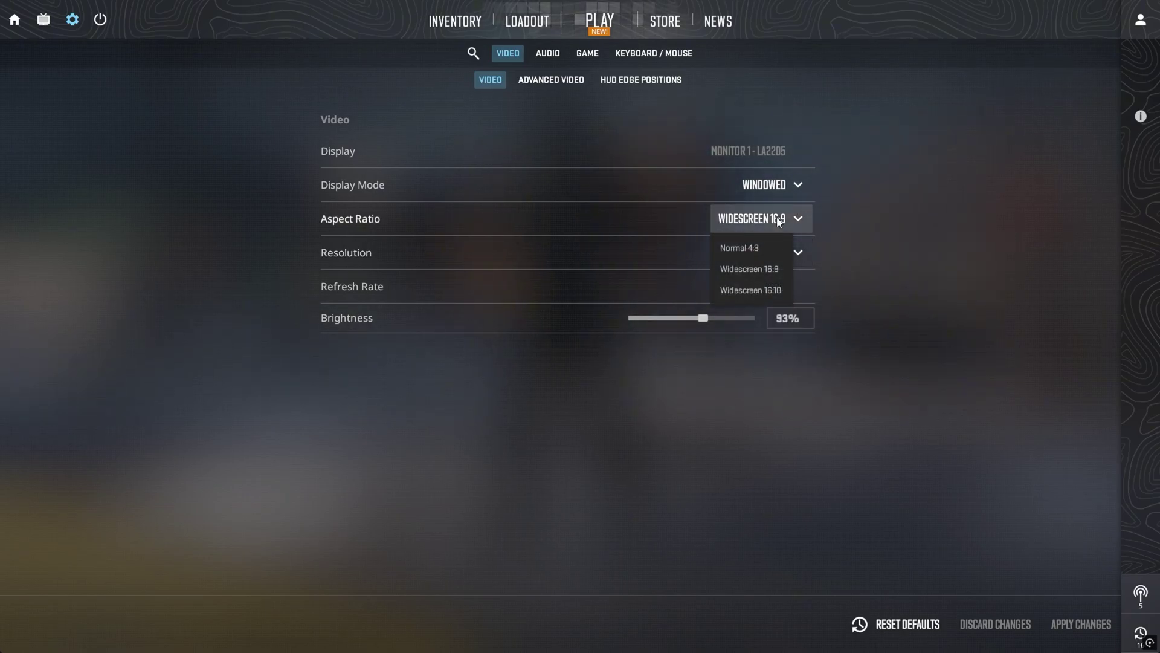
pyautogui.click(752, 269)
pyautogui.click(797, 258)
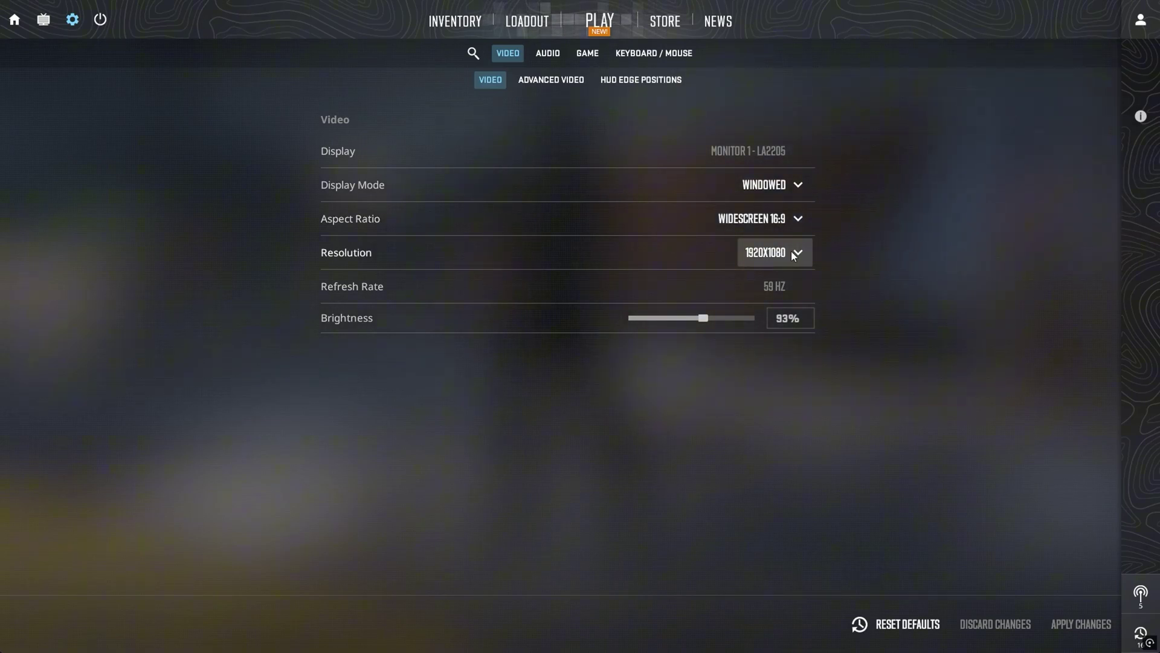
# Step: Change the aspect ratio to Normal 4:3 and the resolution to 1280x960
pyautogui.click(781, 218)
pyautogui.click(750, 247)
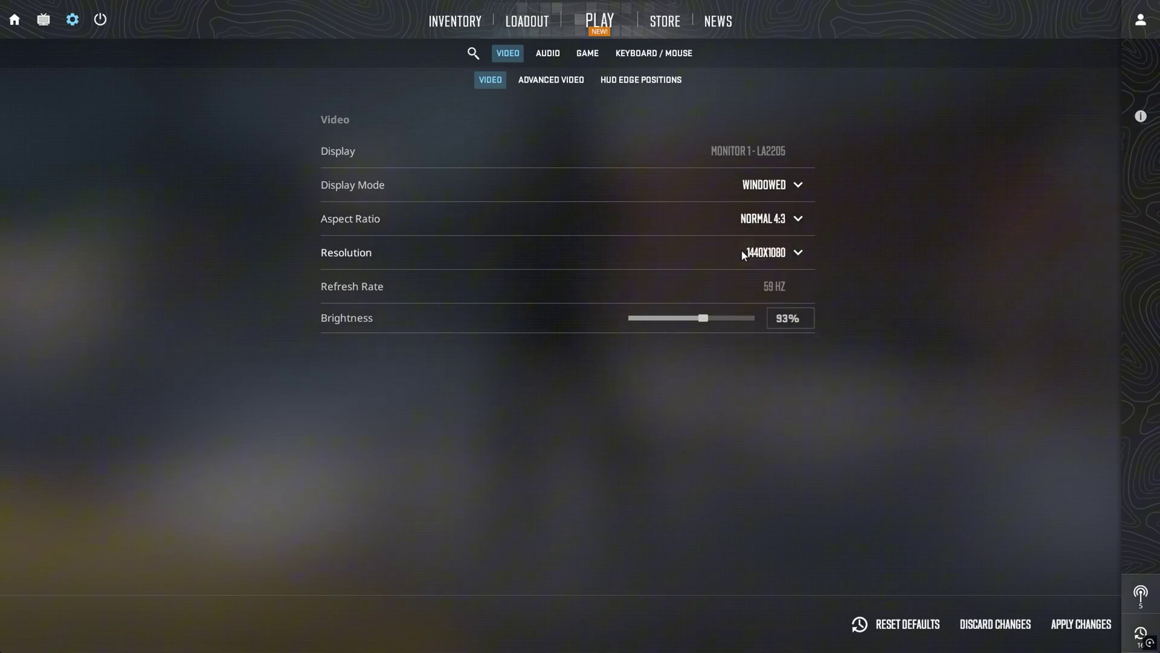
pyautogui.click(784, 262)
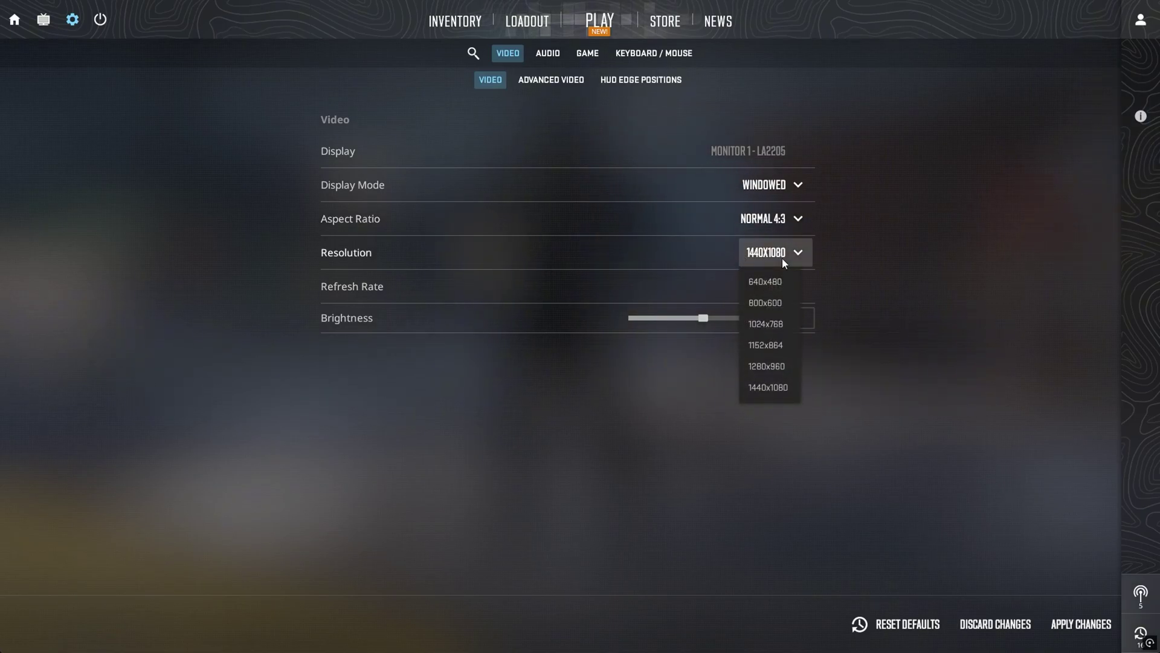
pyautogui.click(768, 367)
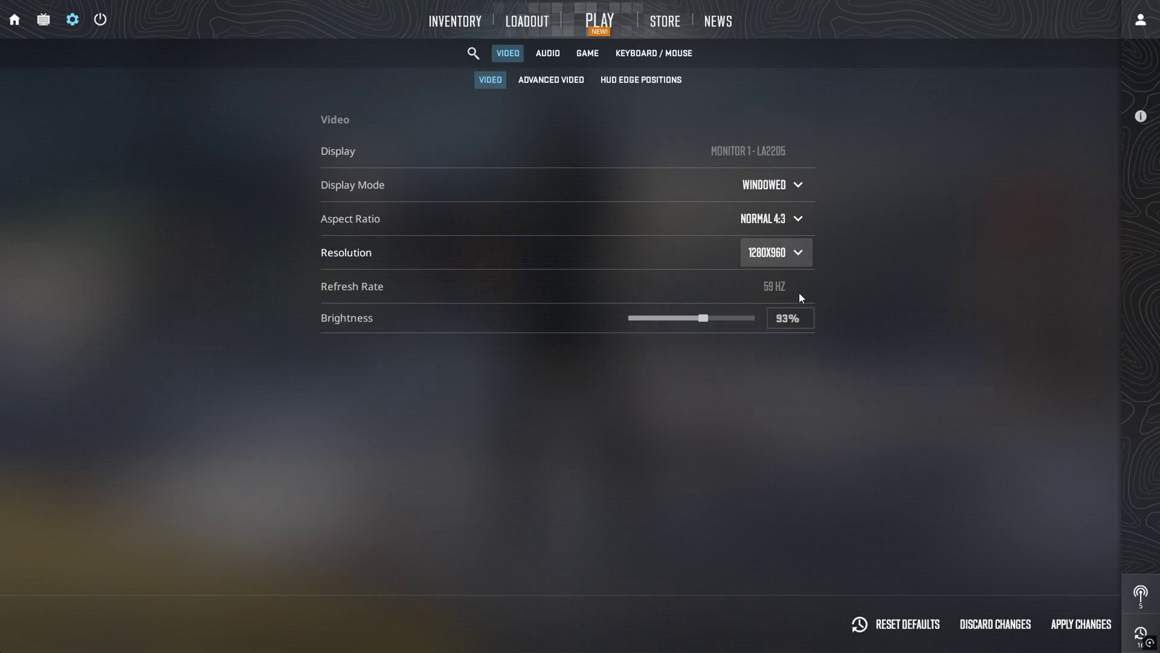
# Step: Restore Widescreen 16:9 at 1920x1080 and go to the Advanced Video page
pyautogui.click(784, 219)
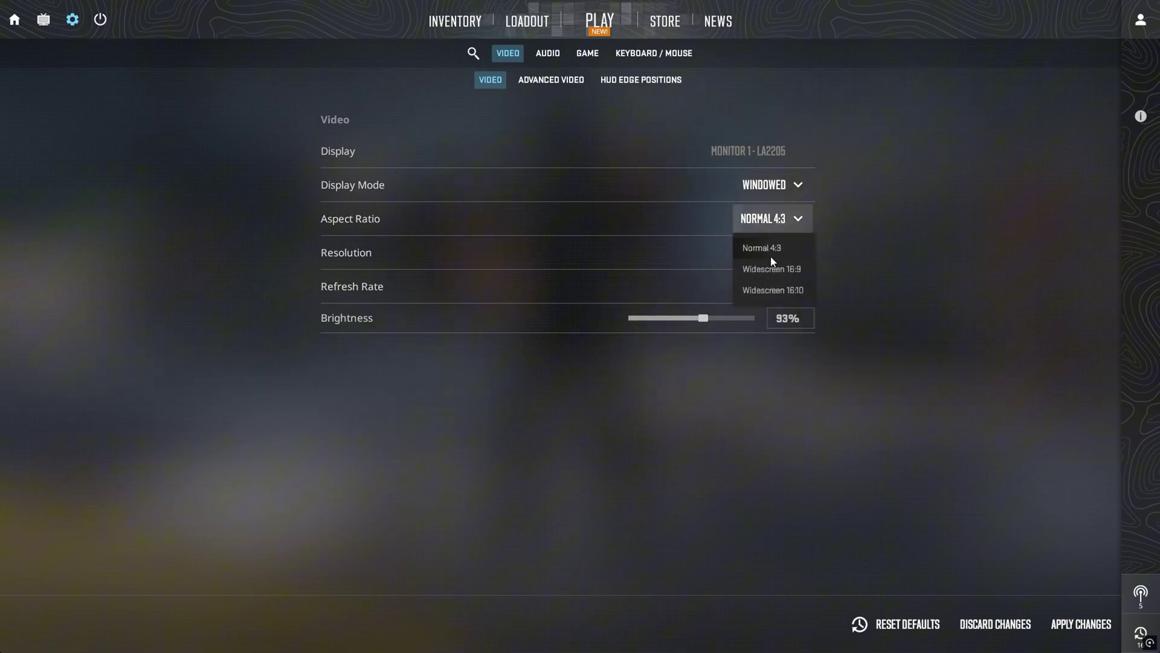
pyautogui.click(780, 273)
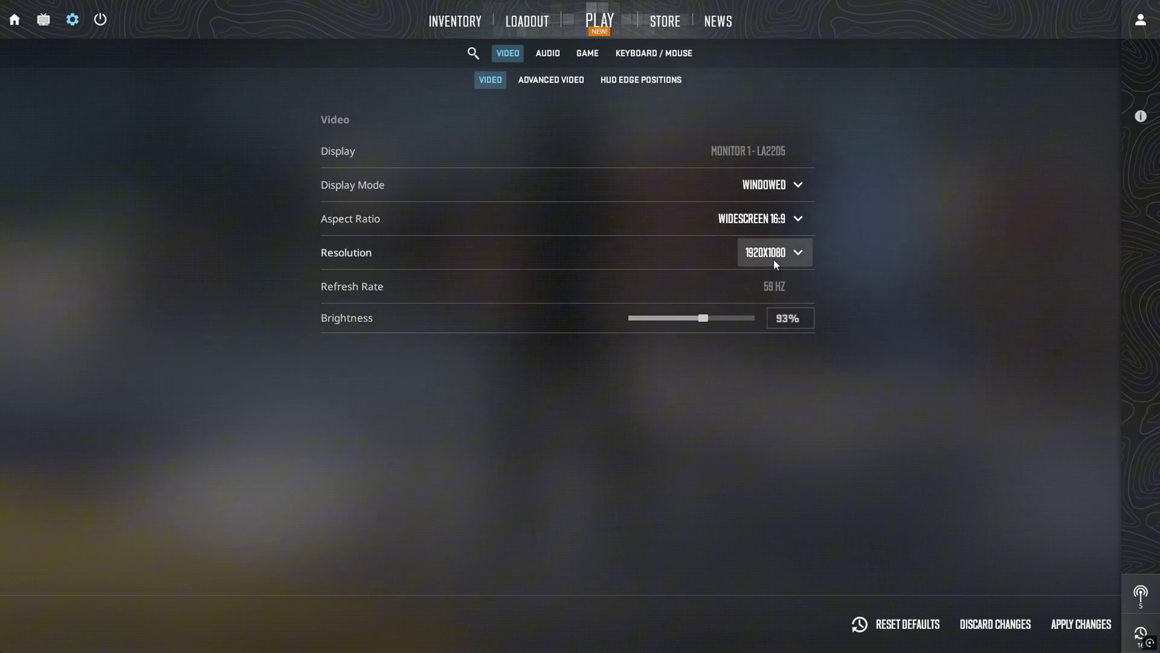
pyautogui.click(792, 261)
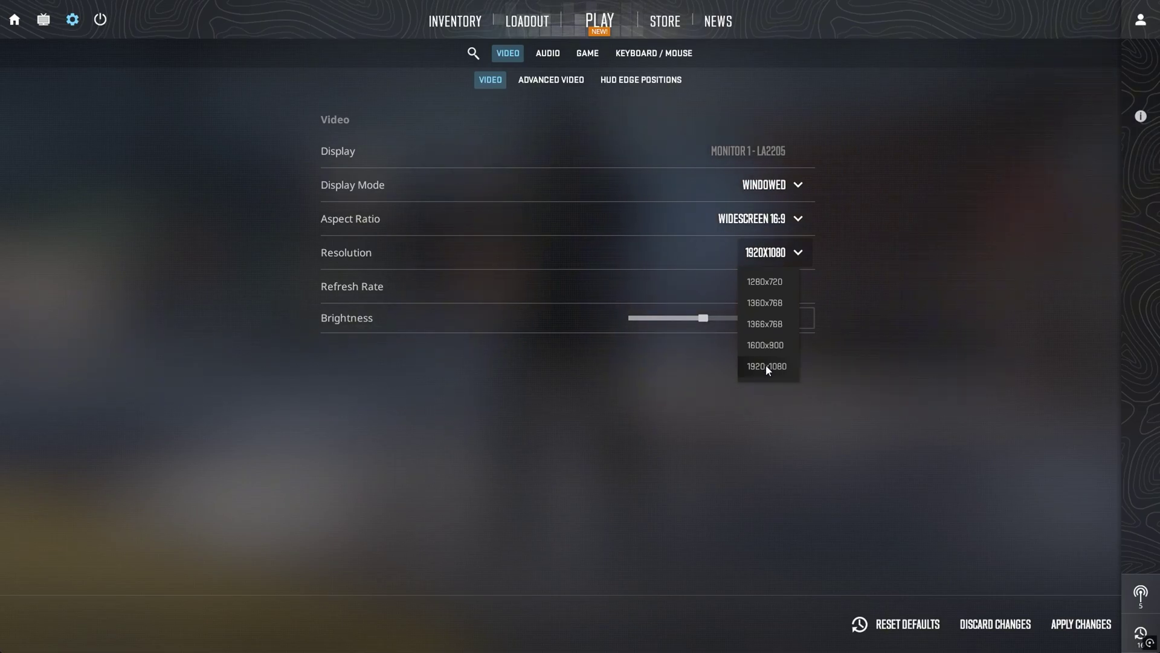
pyautogui.click(785, 254)
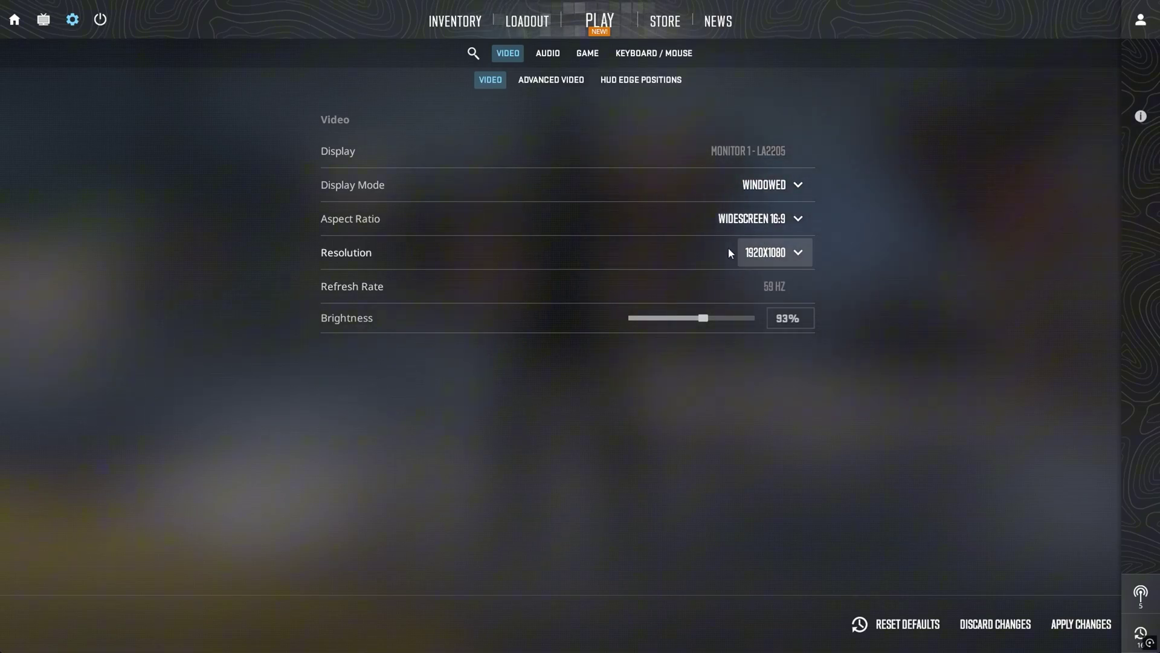
pyautogui.click(550, 81)
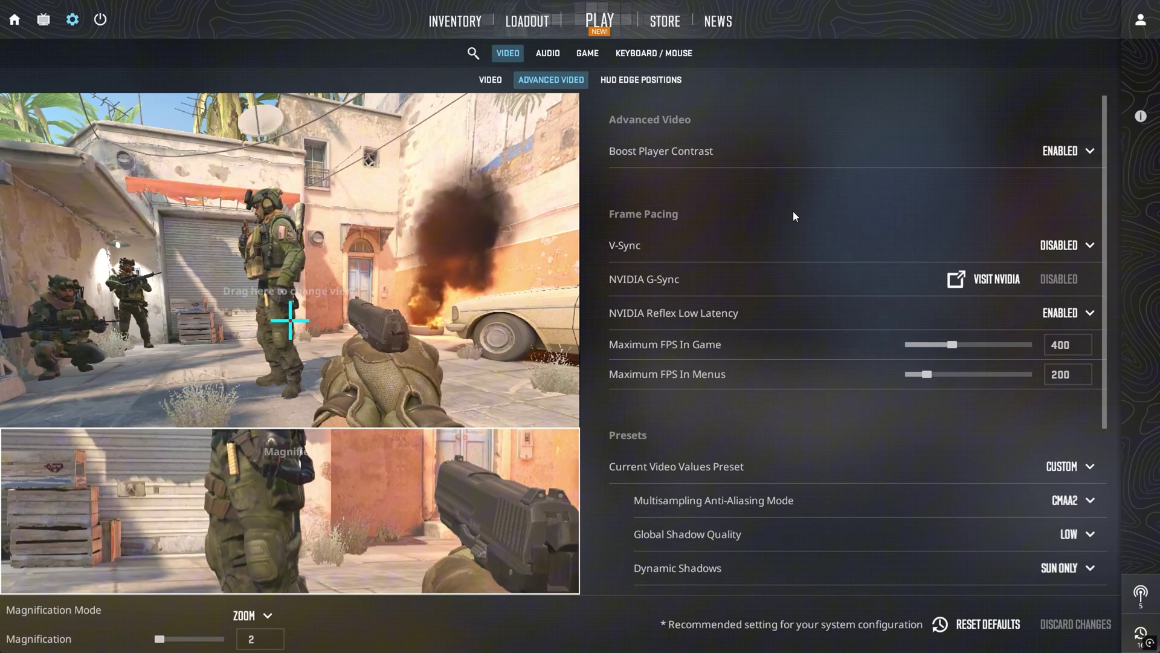
pyautogui.moveTo(836, 250)
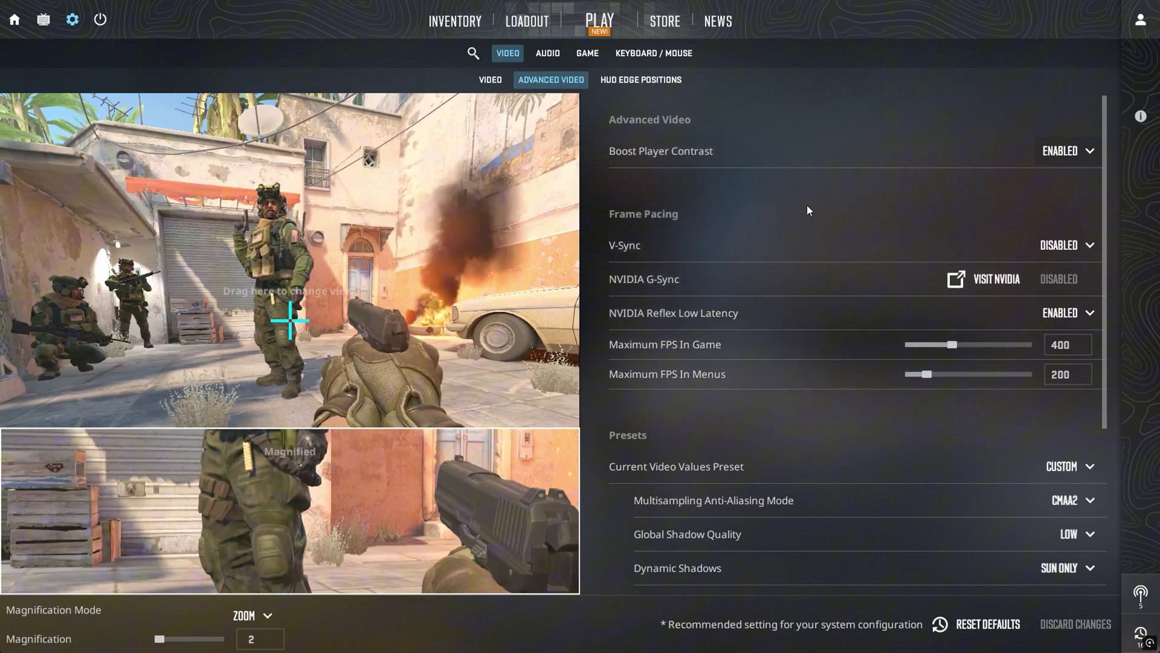
pyautogui.moveTo(744, 251)
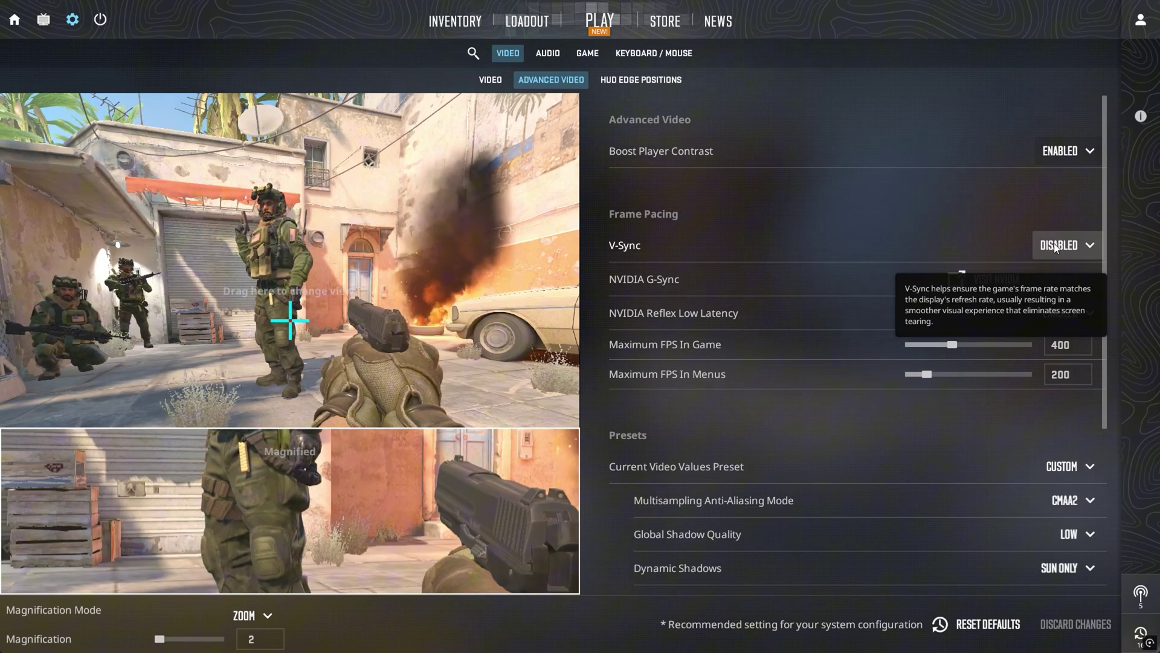
pyautogui.click(1064, 155)
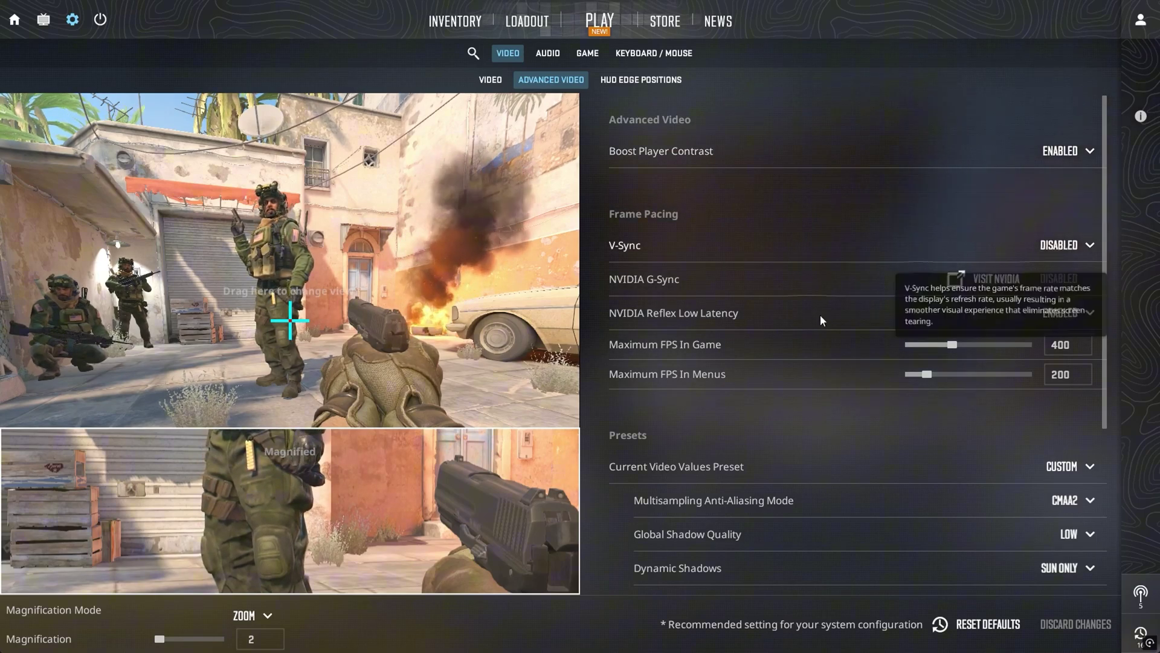
# Step: Set Multisampling Anti-Aliasing Mode to CMAA2 and leave Global Shadow Quality at Low
pyautogui.scroll(-2, 792, 414)
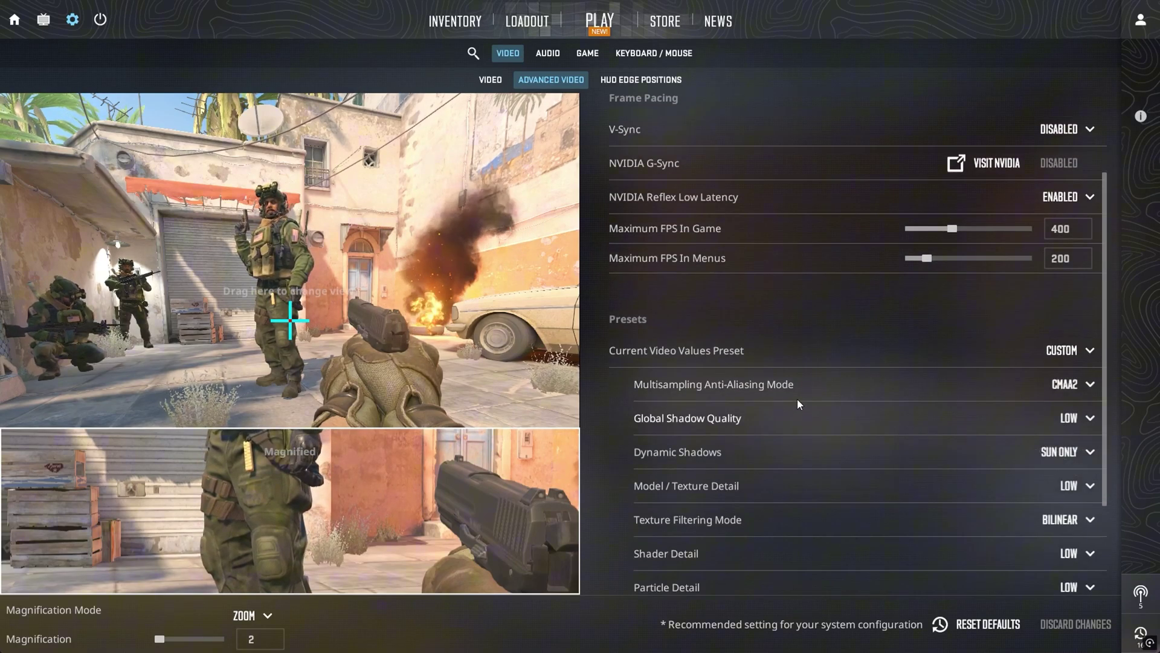
pyautogui.scroll(-2, 799, 392)
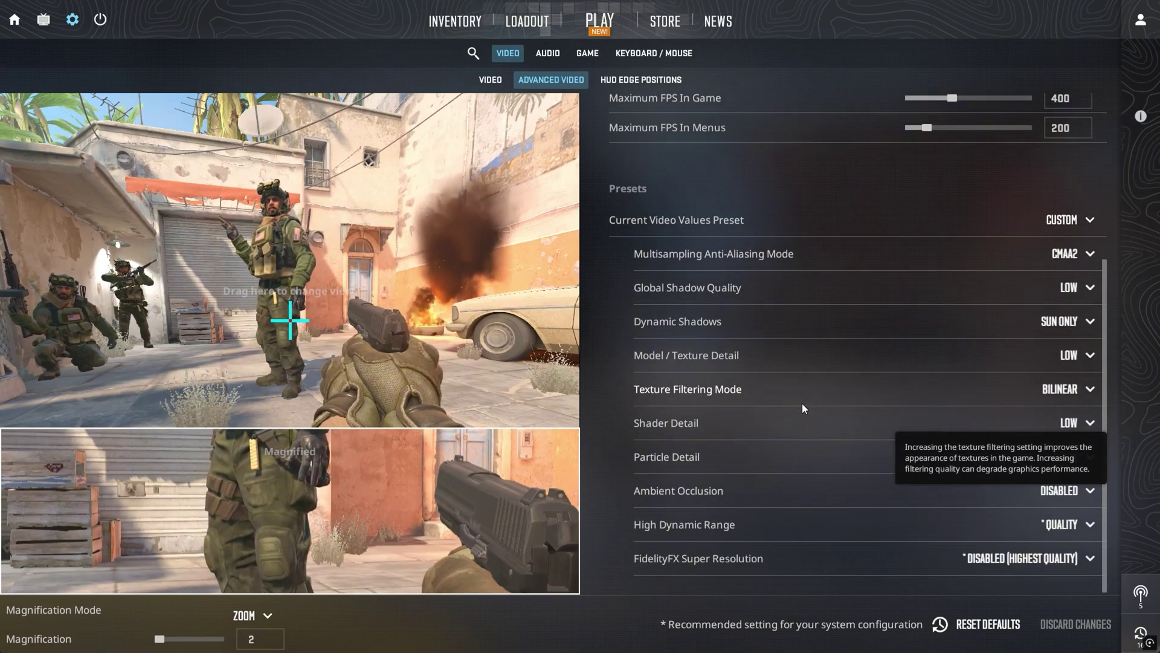
pyautogui.moveTo(878, 272)
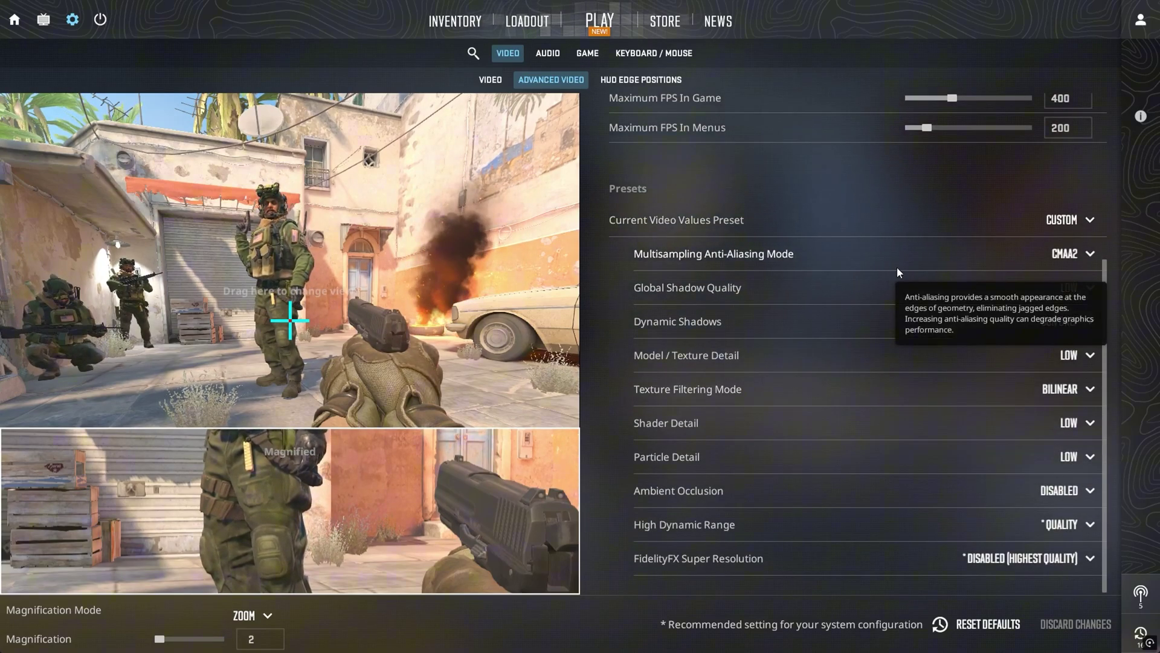
pyautogui.click(1093, 253)
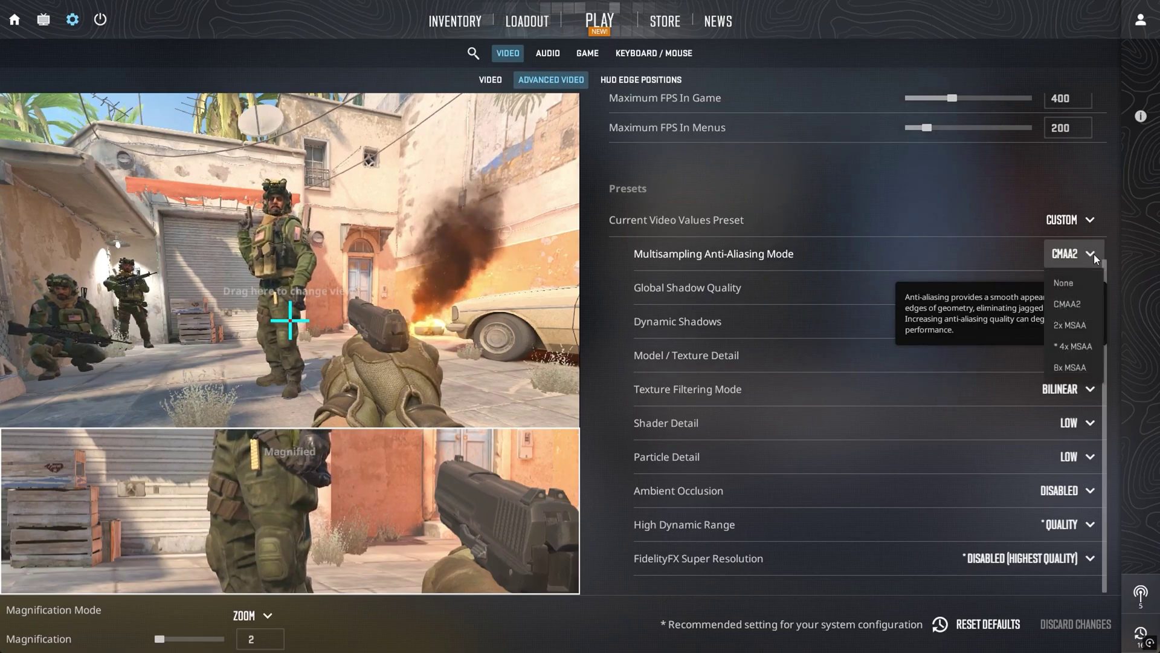
pyautogui.click(1067, 305)
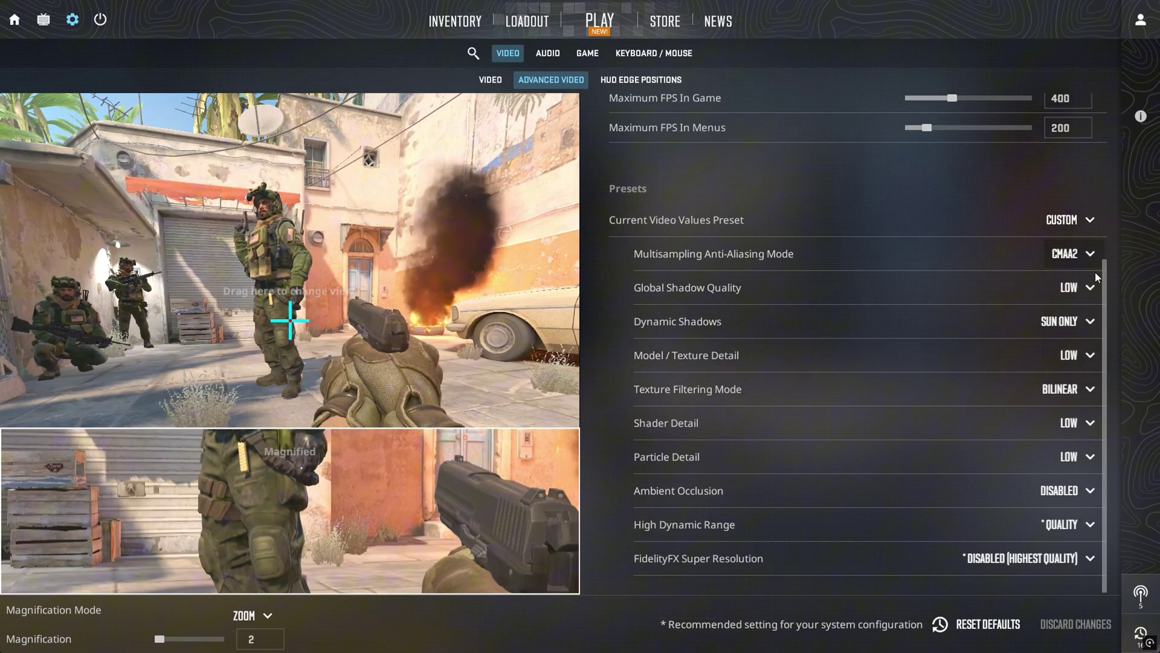
pyautogui.click(1074, 256)
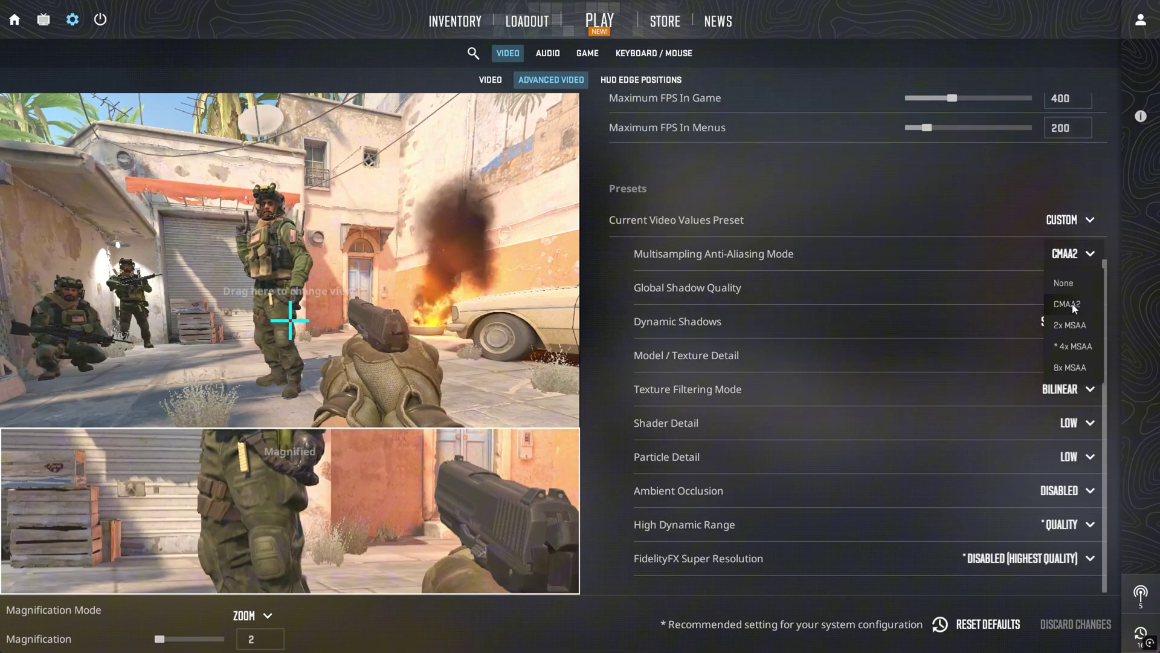
pyautogui.click(1069, 305)
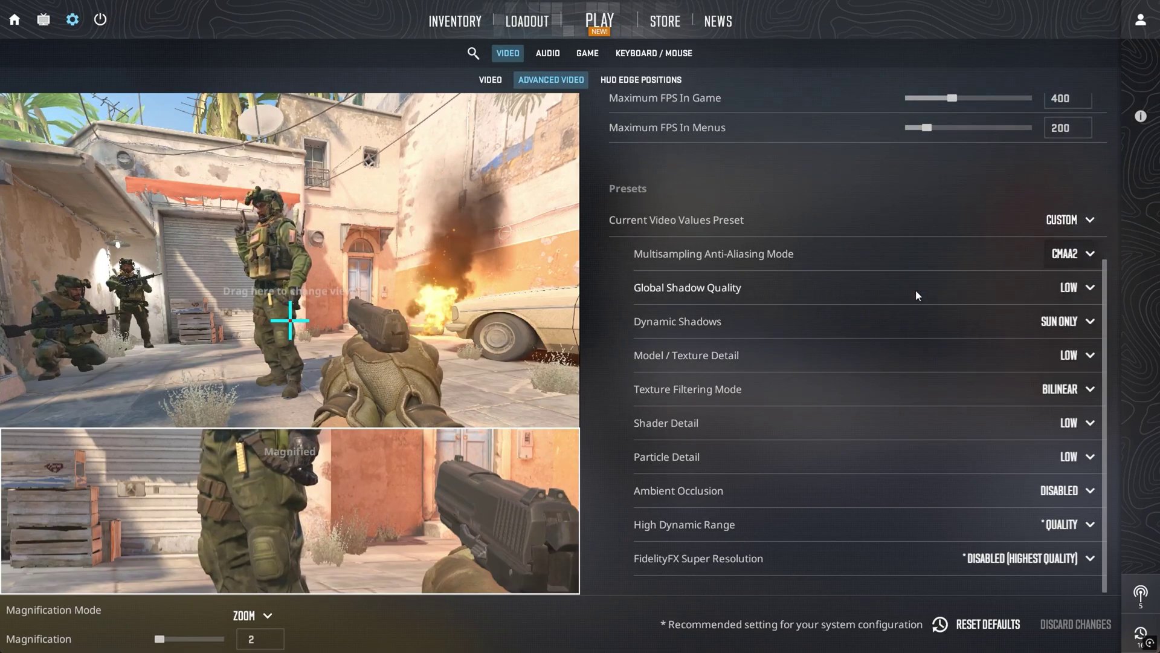
pyautogui.click(1077, 290)
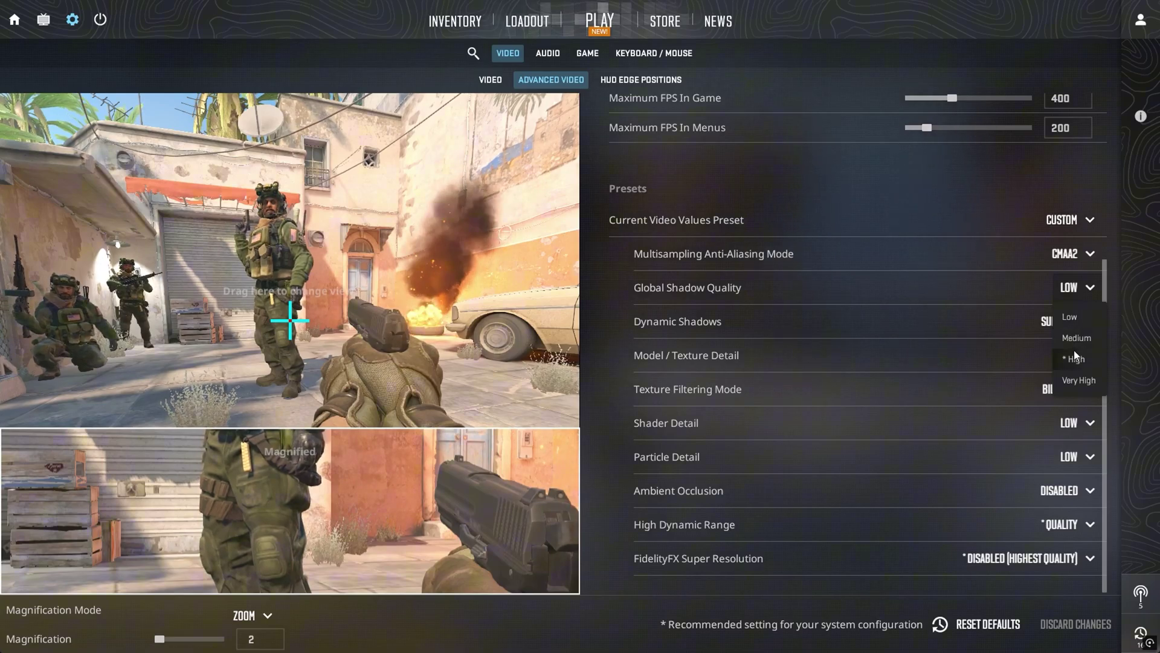
pyautogui.click(1097, 361)
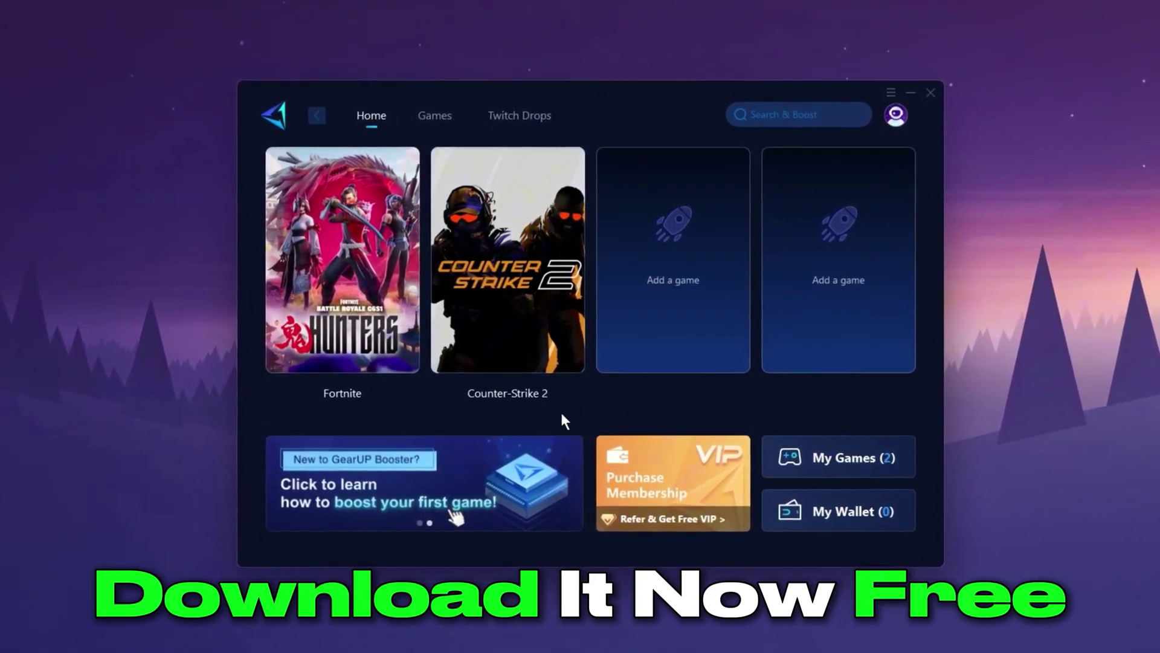
# Step: Boost Counter-Strike 2 again from its card on GearUP Booster's Home tab
pyautogui.moveTo(523, 359)
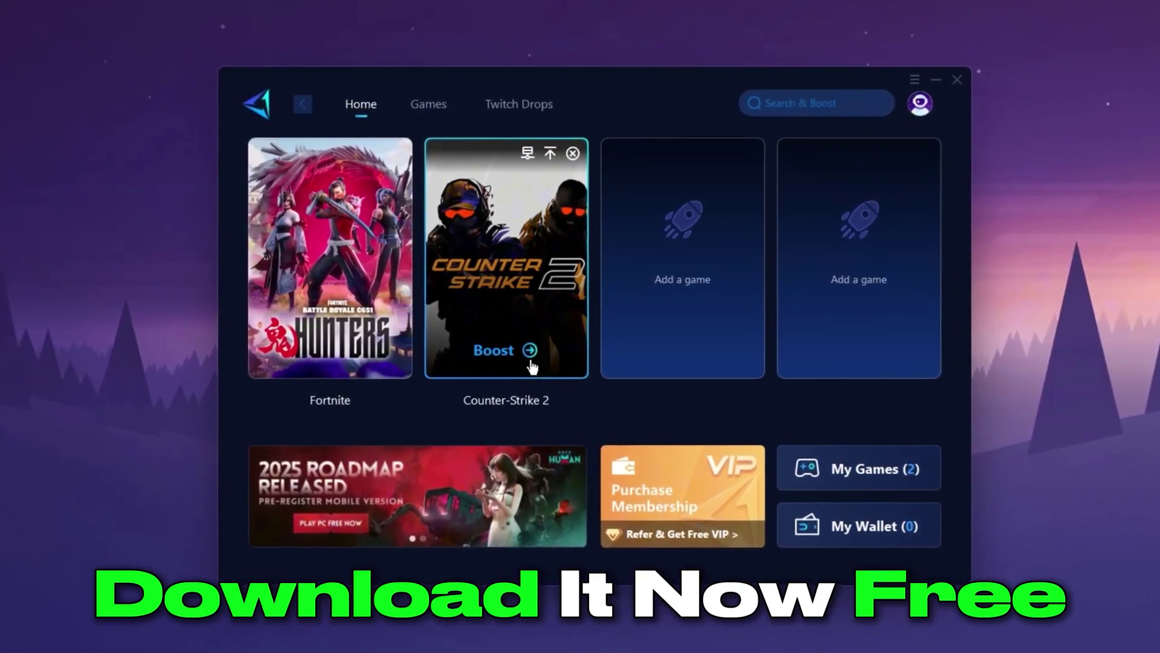
pyautogui.click(529, 360)
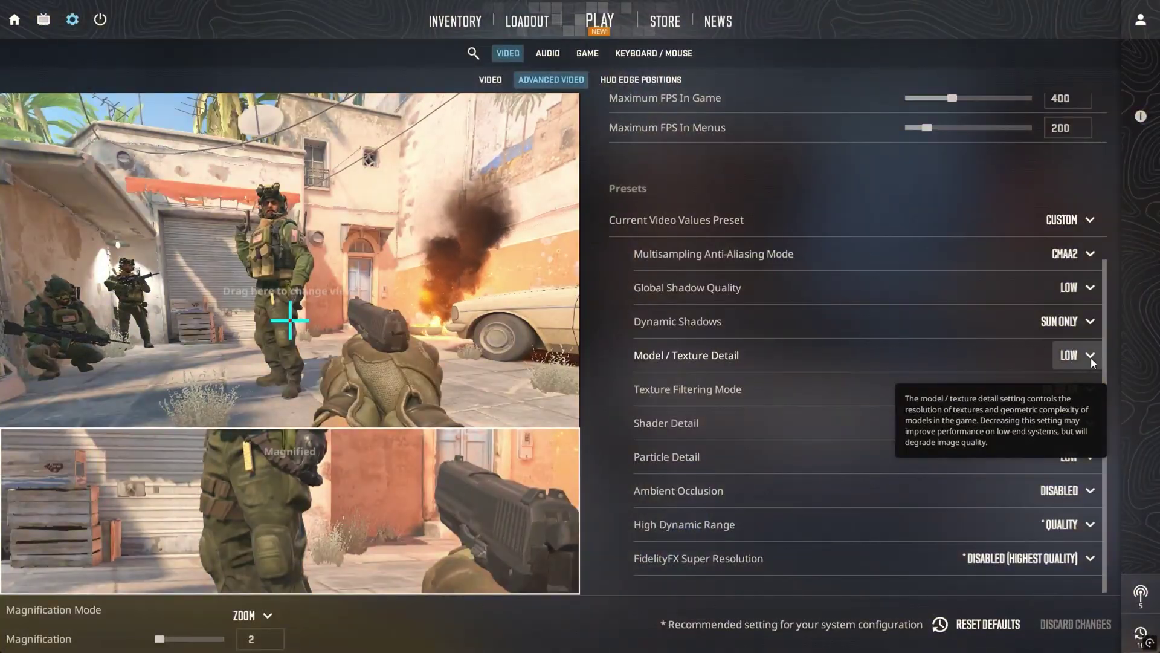
# Step: Set Model / Texture Detail to Medium and Texture Filtering Mode to Anisotropic 16X
pyautogui.click(1089, 358)
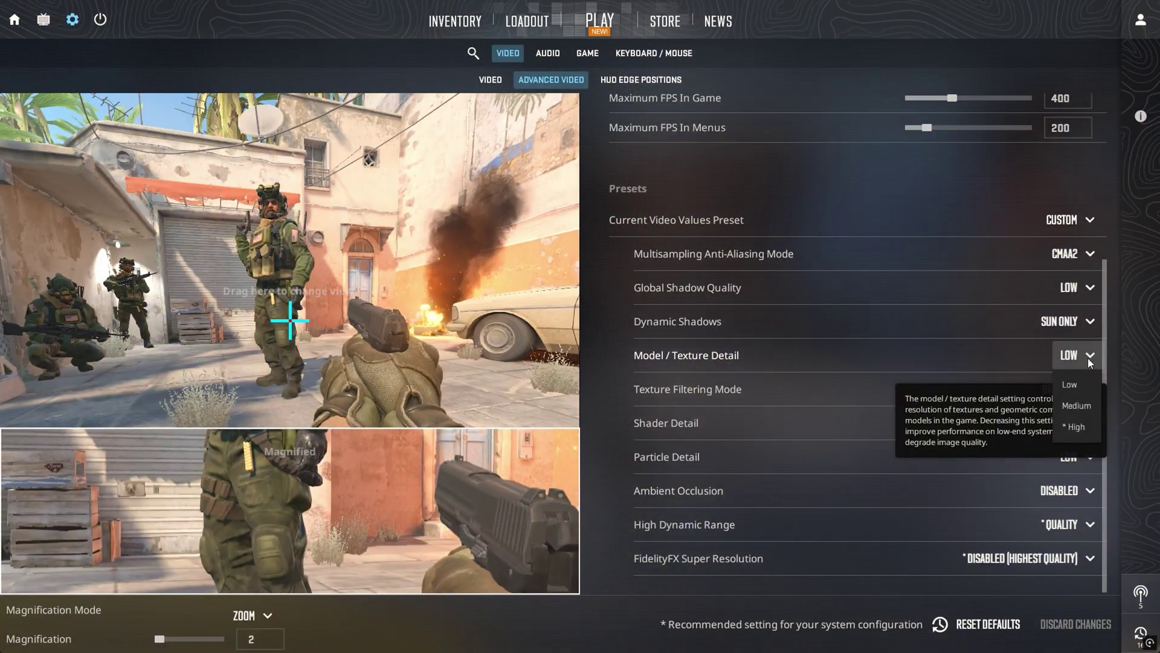
pyautogui.click(1075, 410)
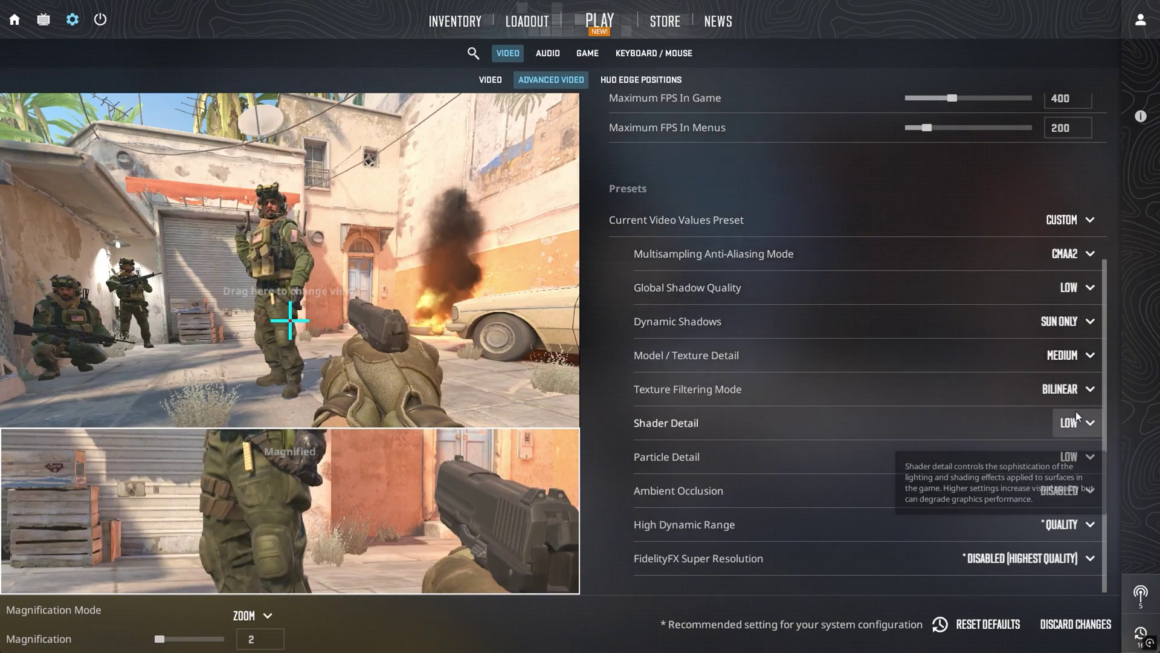
pyautogui.click(1082, 364)
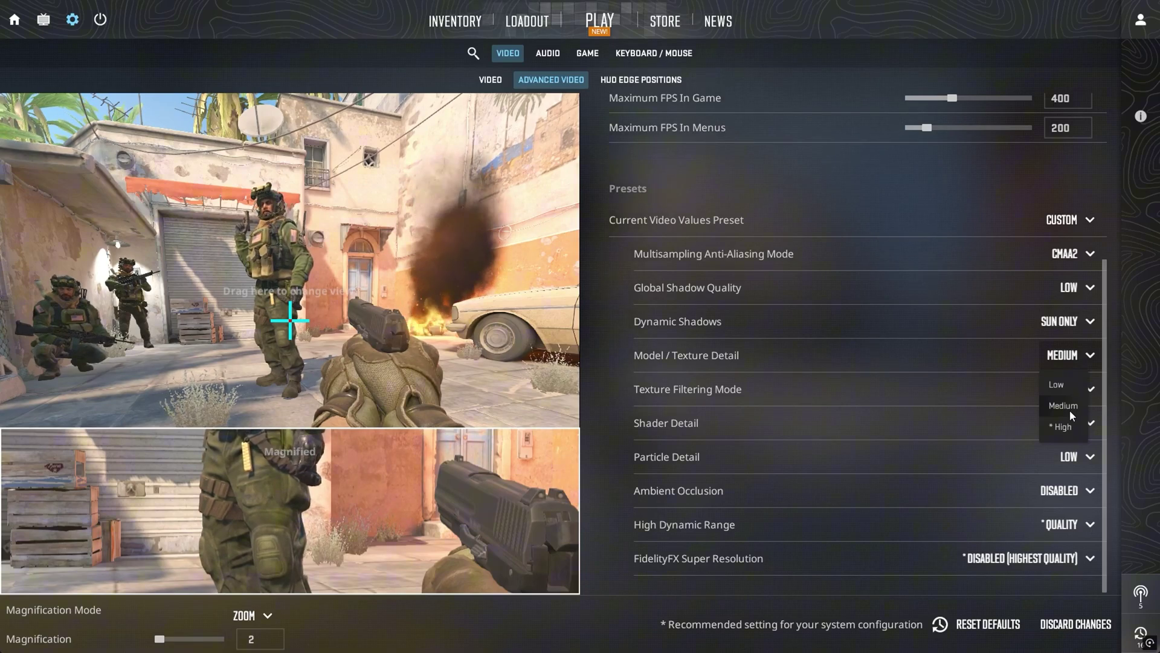
pyautogui.click(1069, 410)
pyautogui.click(1082, 391)
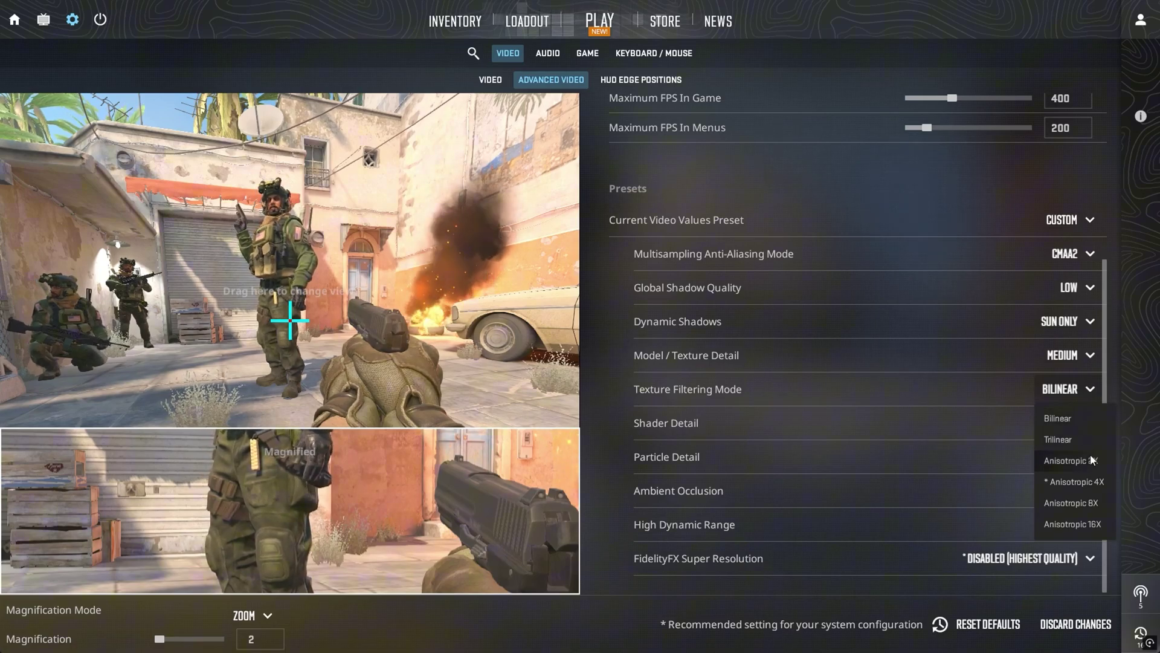
pyautogui.click(1068, 522)
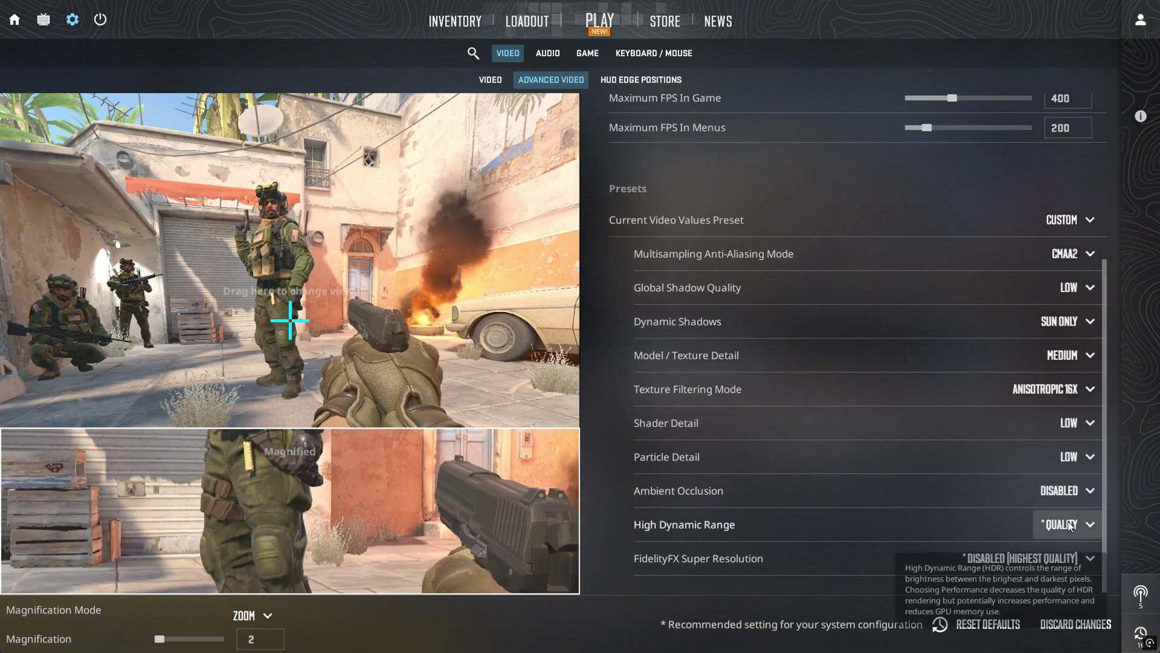
# Step: Keep texture filtering at Anisotropic 16X and shader detail at Low
pyautogui.click(1060, 393)
pyautogui.click(1061, 392)
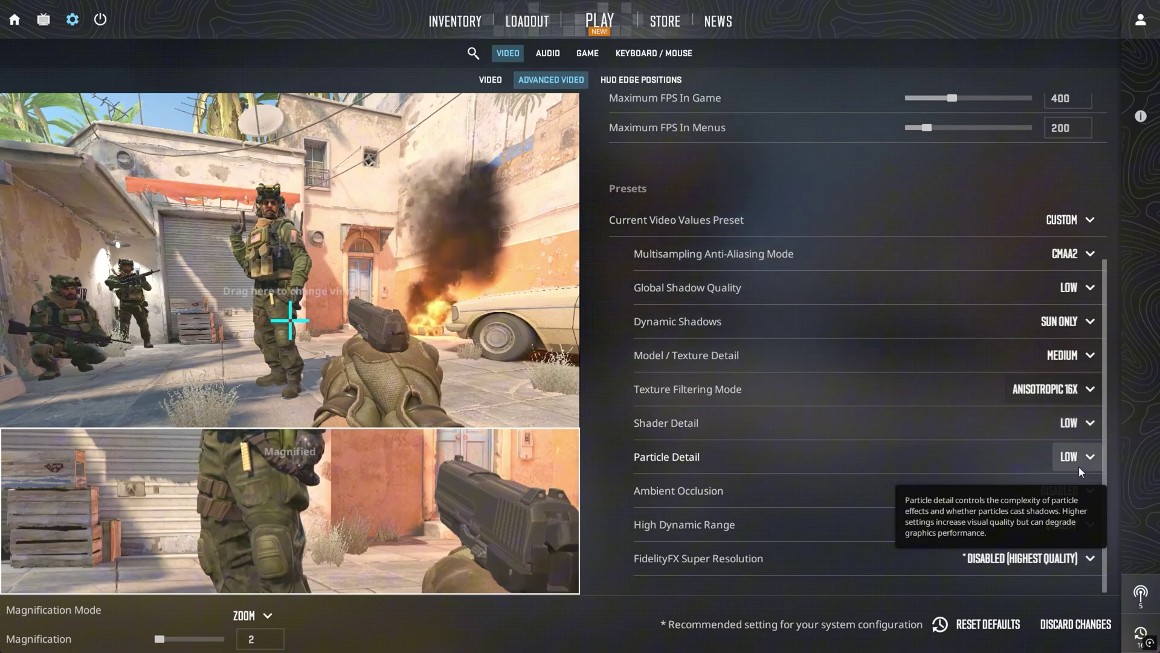
pyautogui.click(1074, 426)
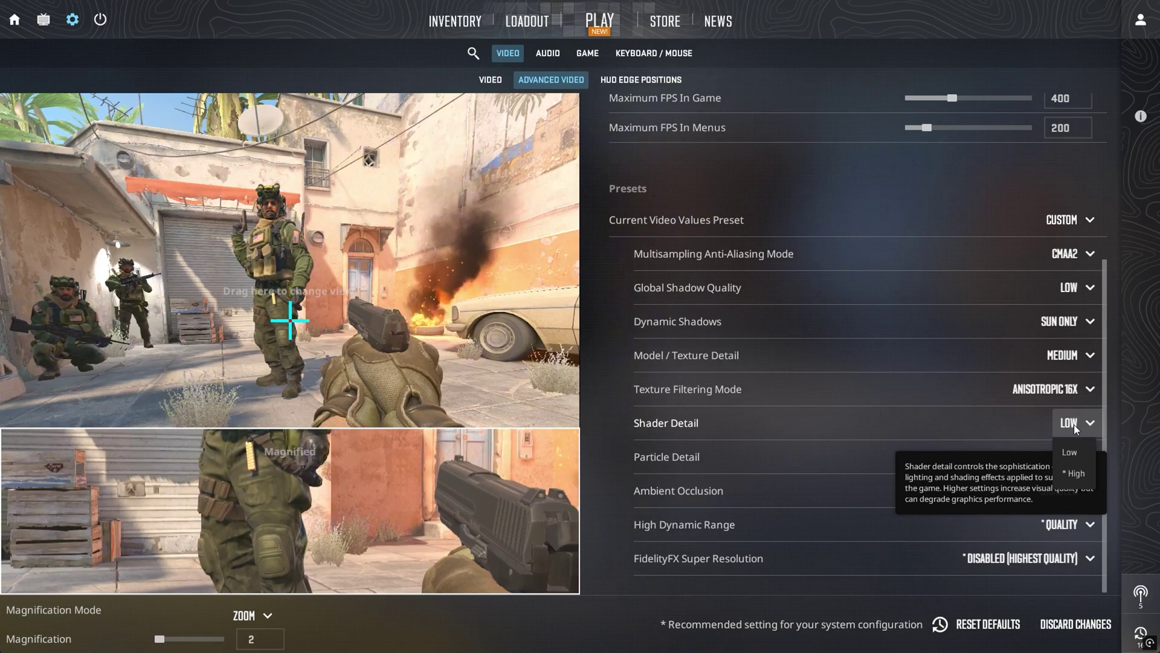
pyautogui.click(1074, 425)
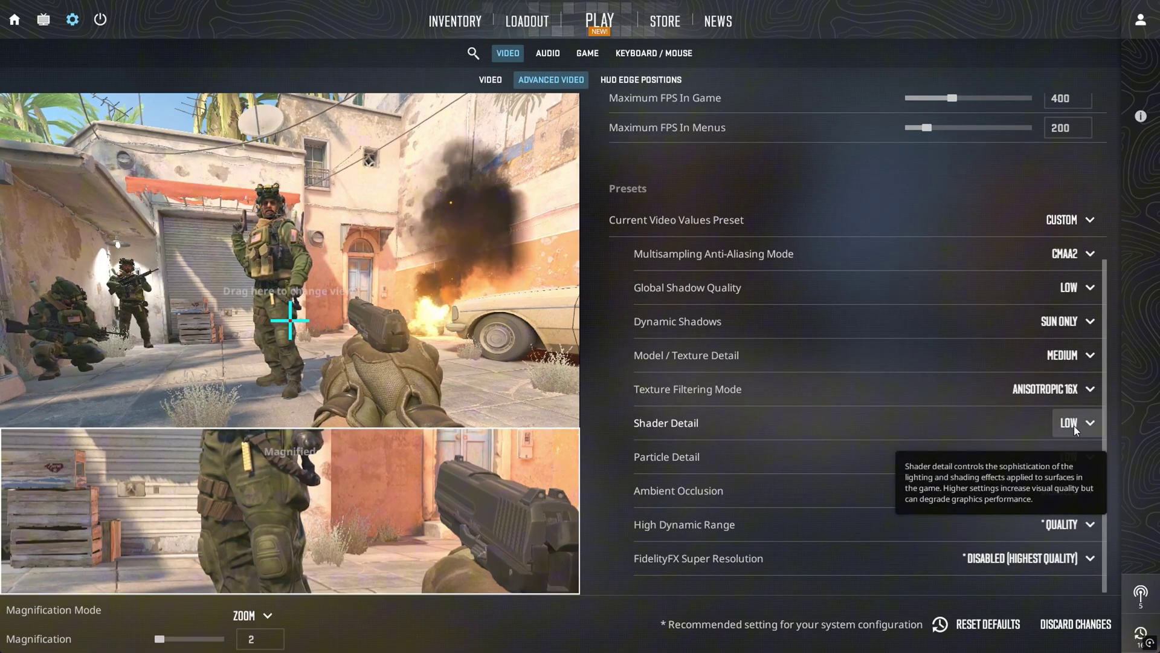
pyautogui.click(1074, 425)
pyautogui.click(1075, 424)
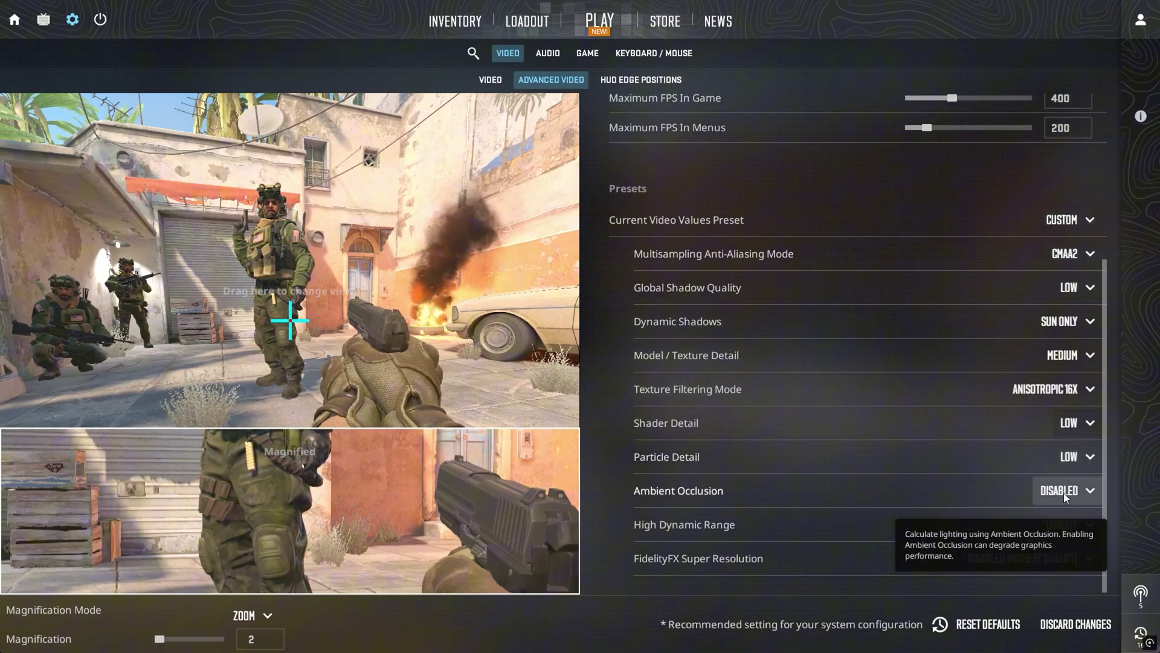
# Step: Set Ambient Occlusion to Medium and keep High Dynamic Range on Quality
pyautogui.click(1064, 492)
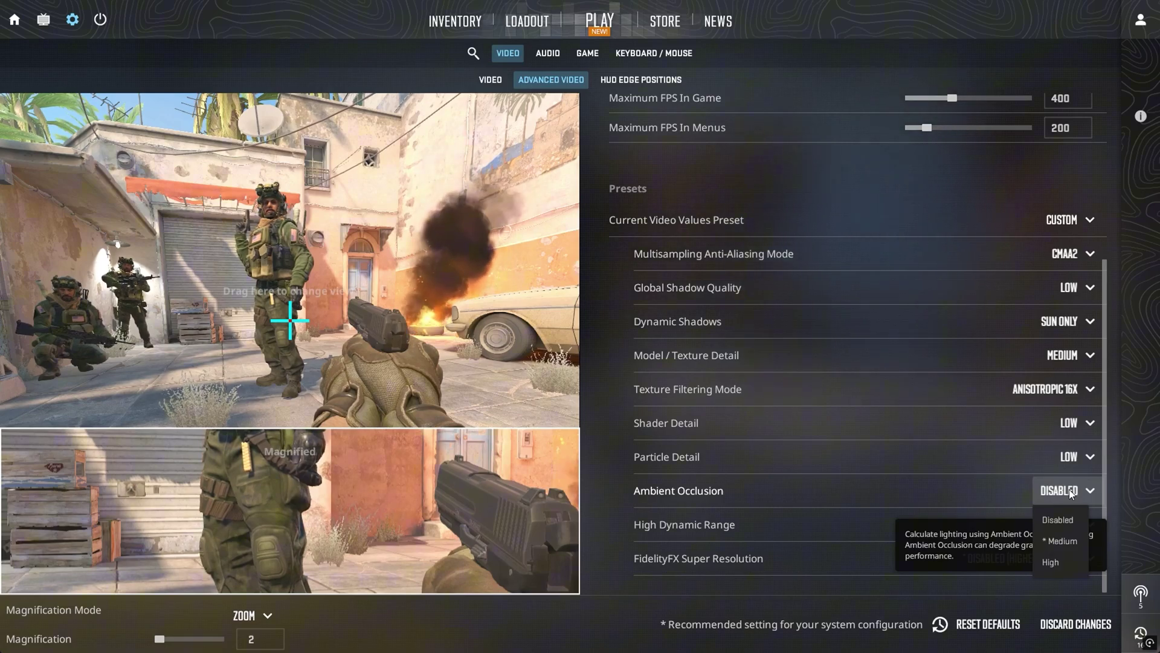
pyautogui.click(1061, 542)
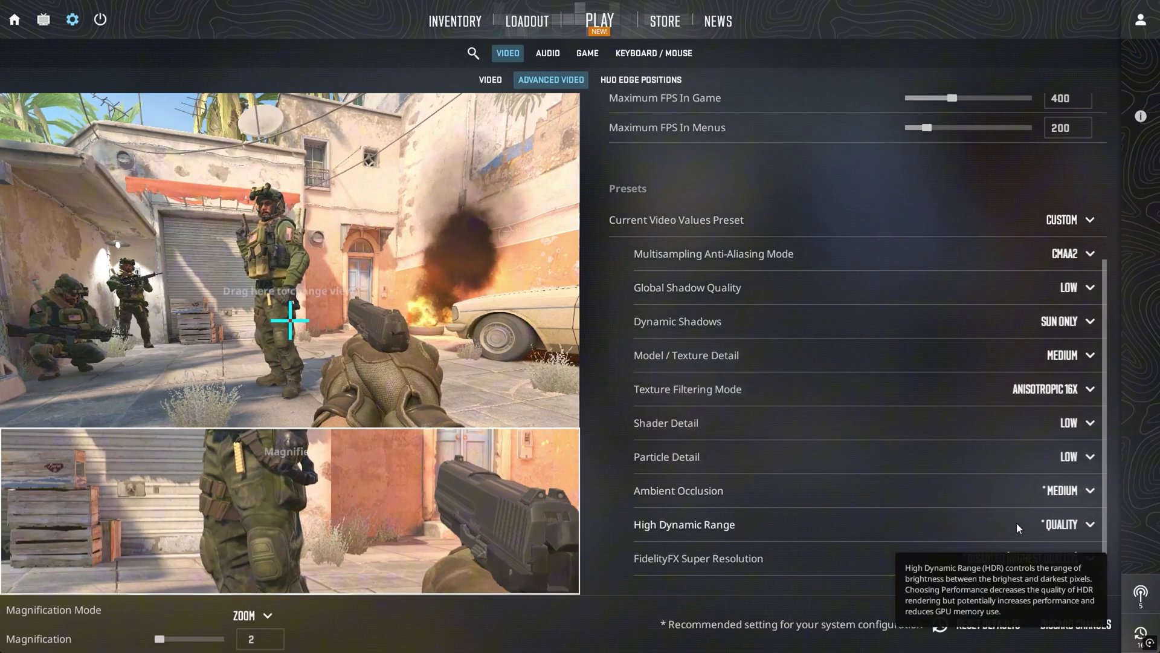
pyautogui.click(1061, 524)
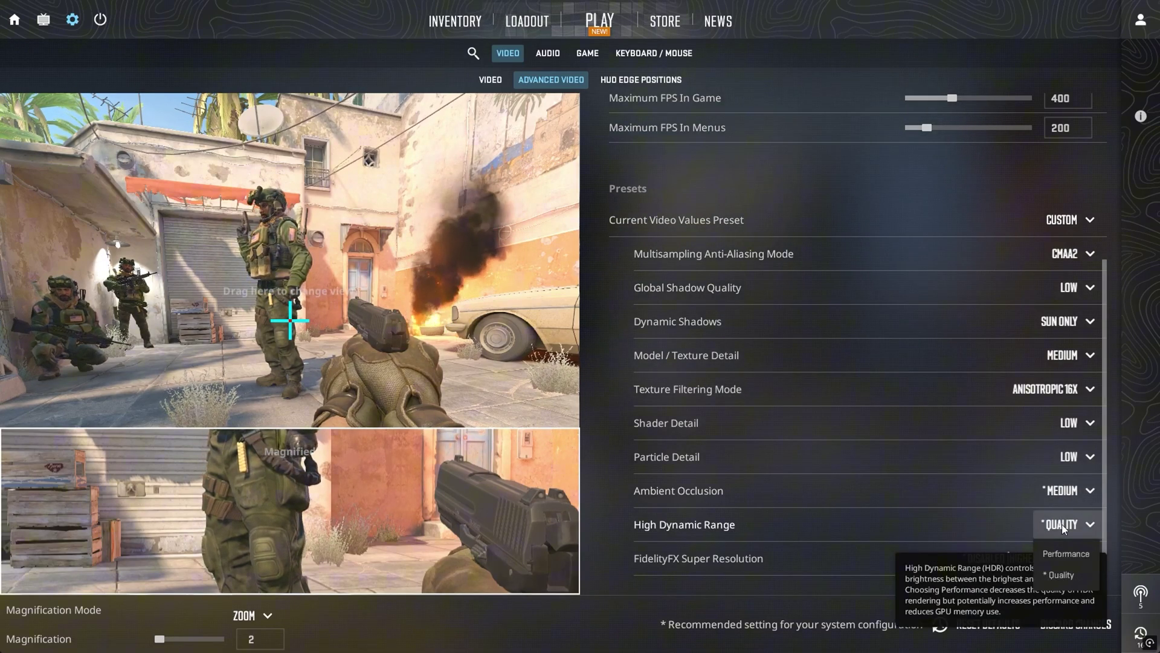
pyautogui.click(1062, 575)
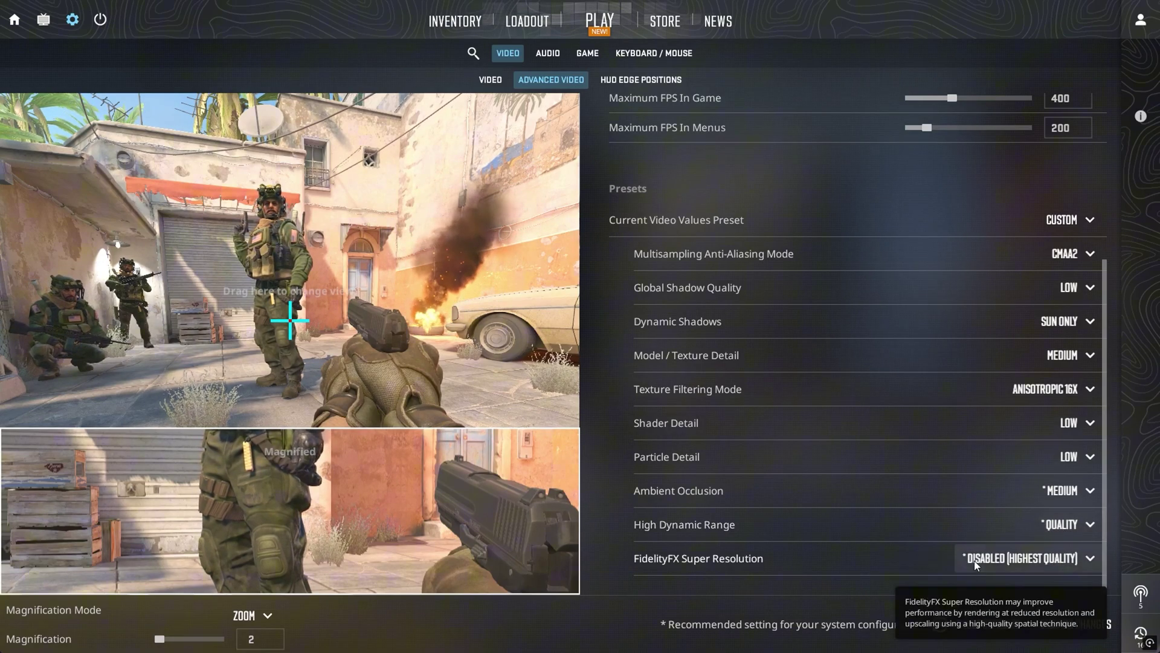
# Step: Show the FidelityFX Super Resolution options, currently Disabled (Highest Quality)
pyautogui.click(1023, 562)
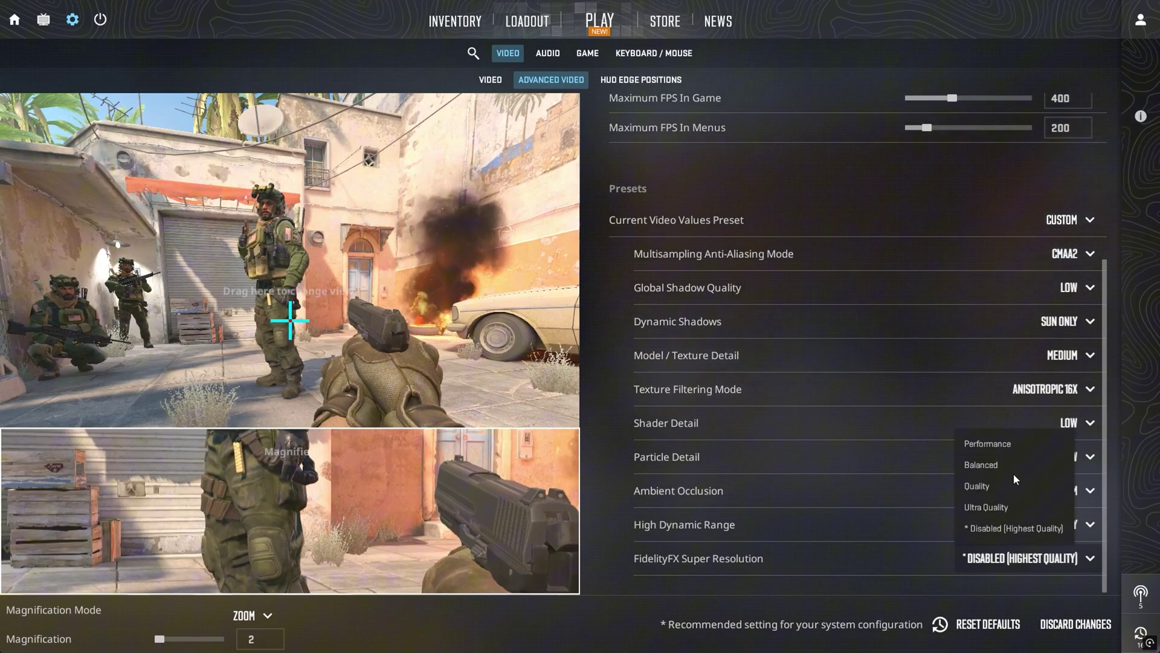
# Step: Keep FidelityFX disabled (Highest Quality) and view the NVIDIA Reflex Low Latency options
pyautogui.click(1015, 527)
pyautogui.scroll(4, 841, 577)
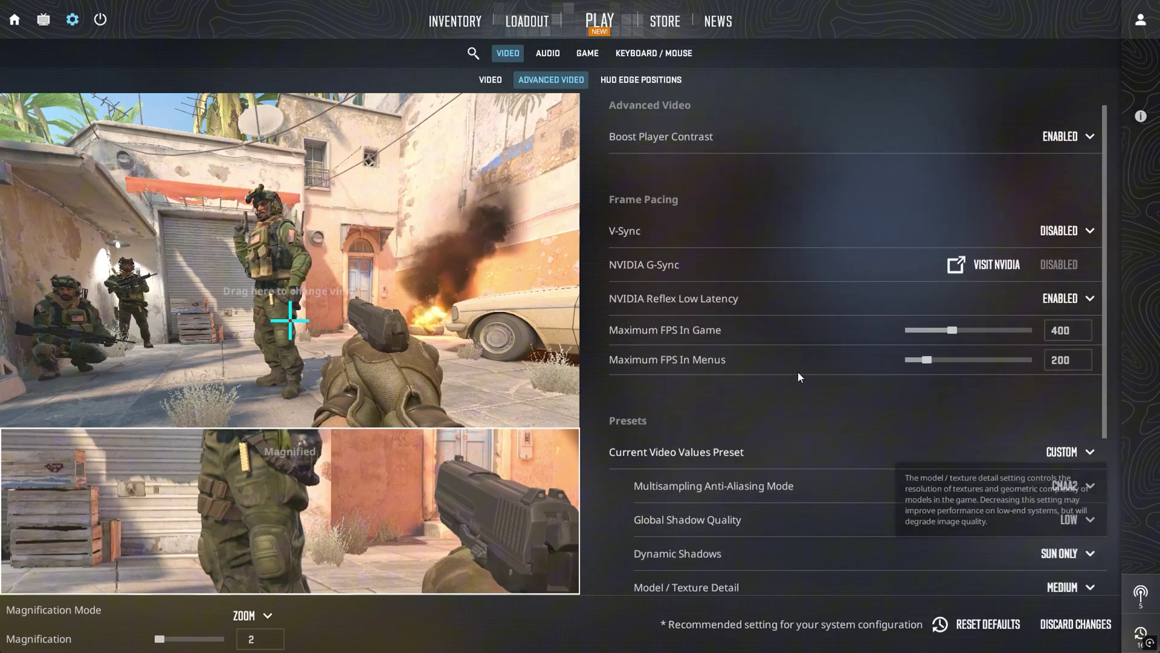
pyautogui.click(1071, 321)
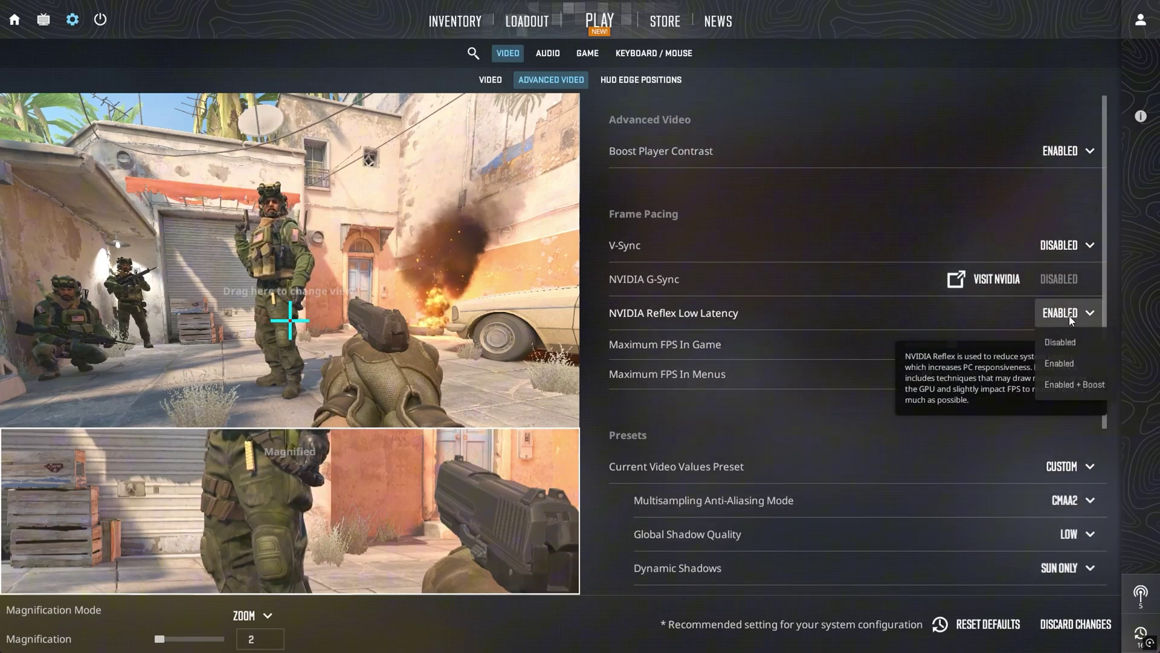